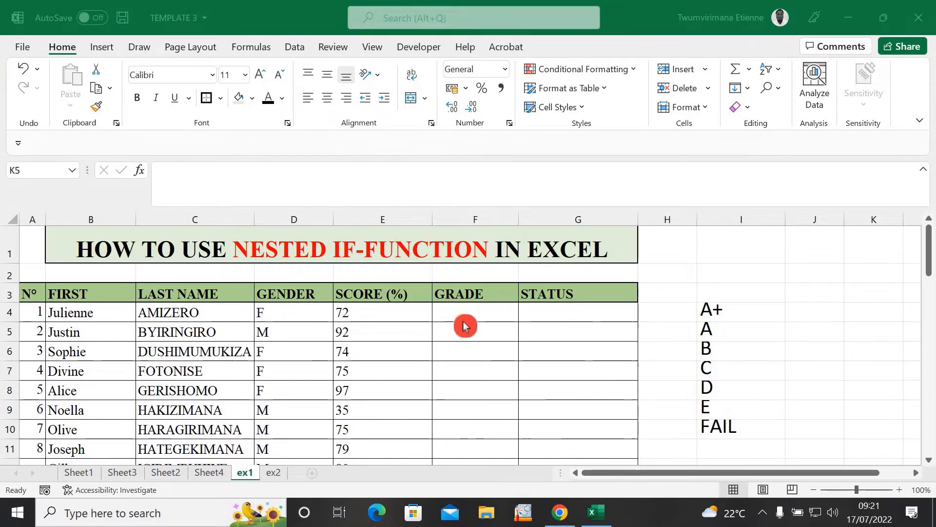
Step: Activate the Excel sheet ex1 and select cell F4 under GRADE
left_click(428, 361)
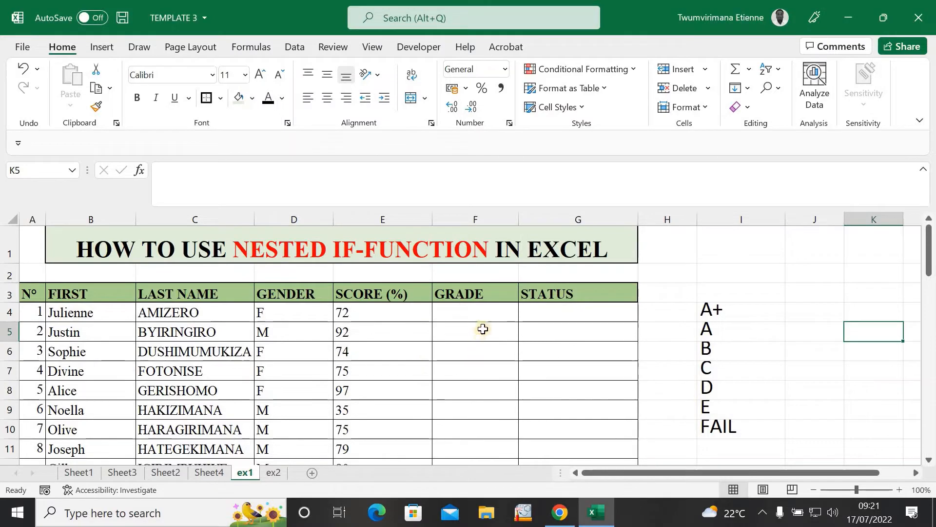
left_click(484, 313)
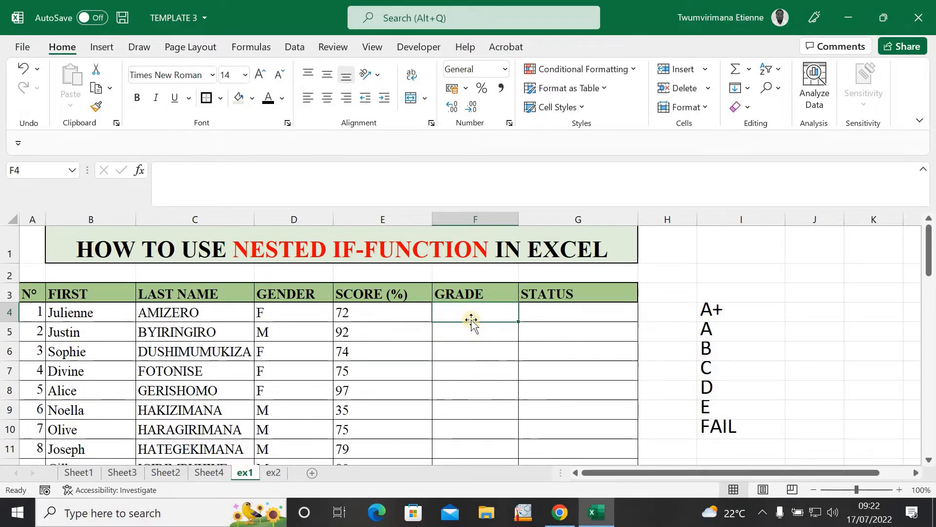
Step: Begin the grade formula in F4 with =IF(
type("=I")
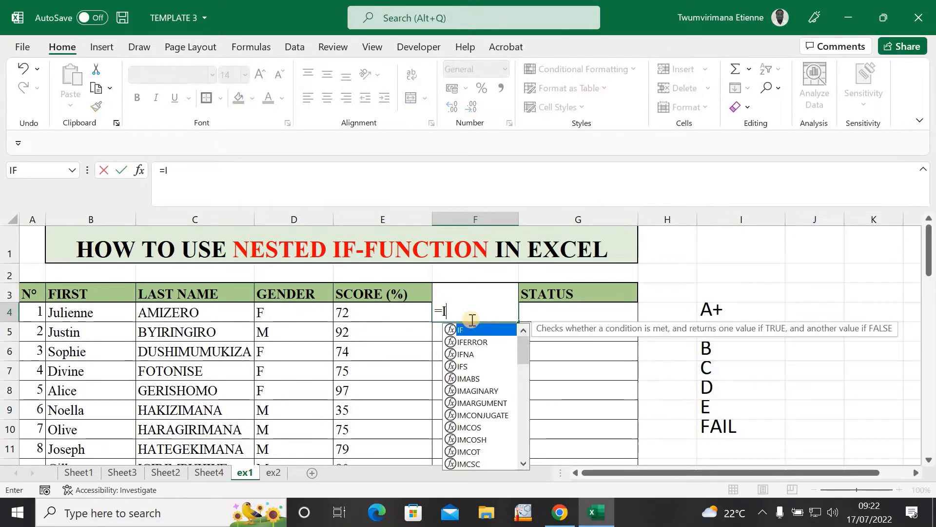
type("F(")
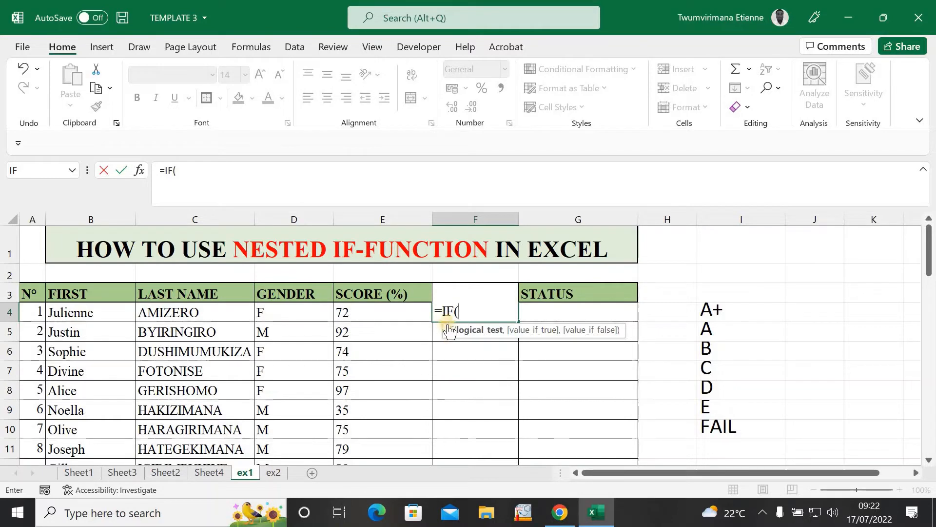
Step: Enter the first test E4>=95 returning "A+" in F4, then begin a nested IF
left_click(368, 314)
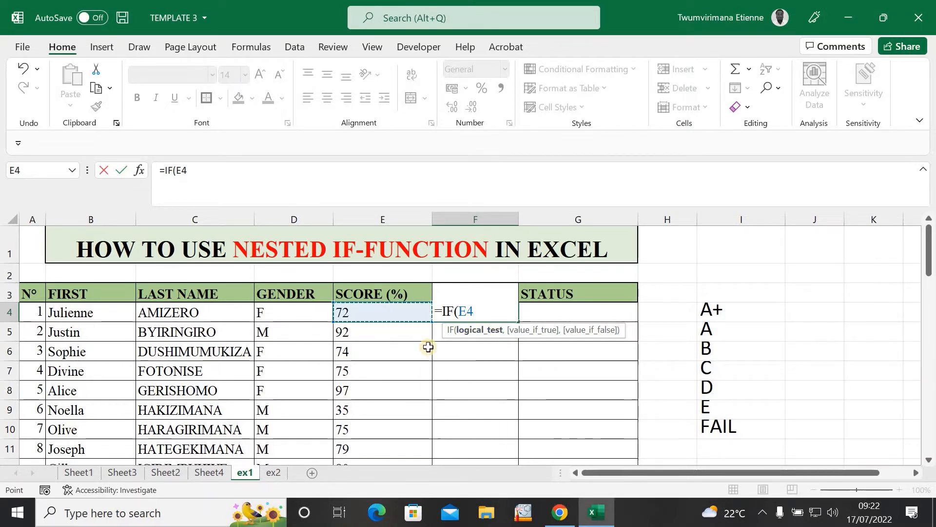
type(">=95")
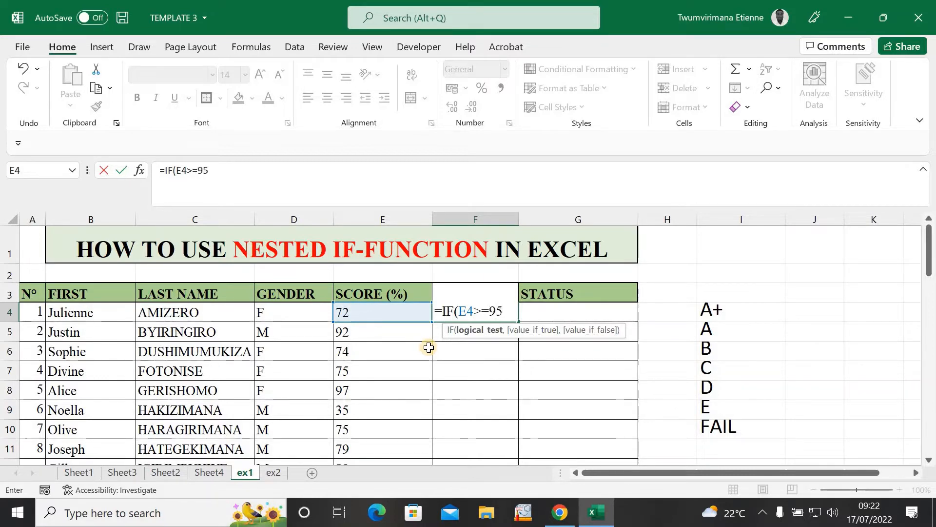
type(",")
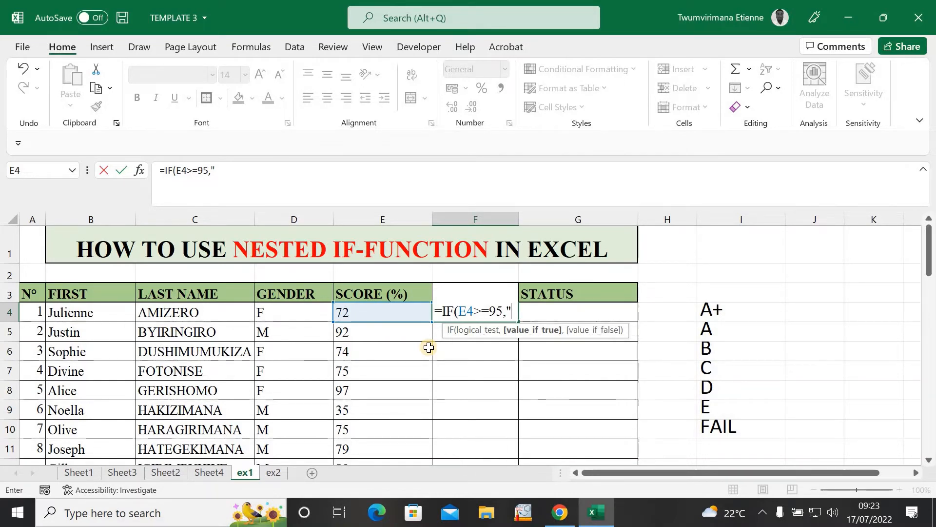
type("A+")
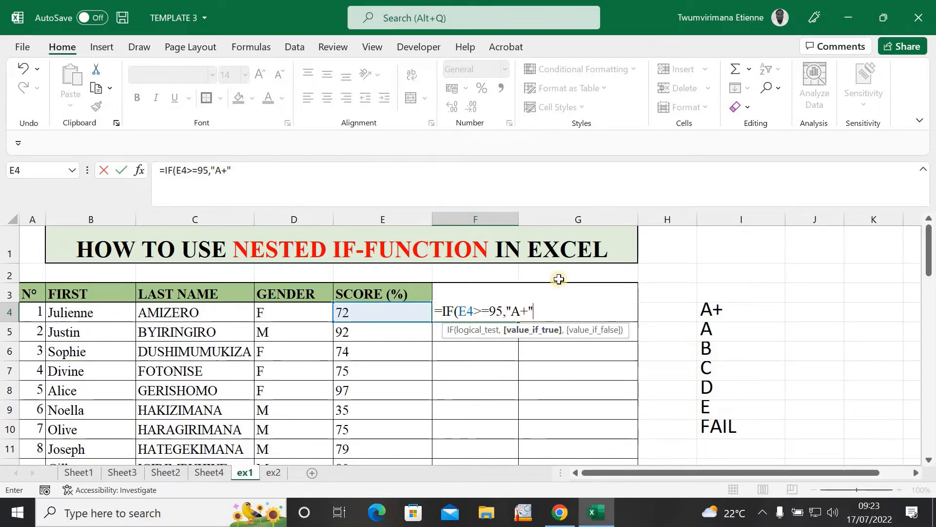
type(",")
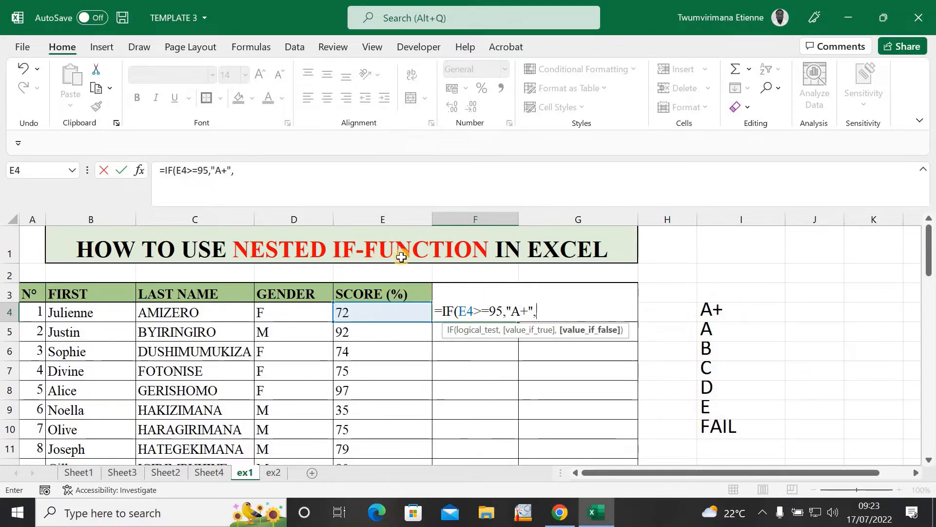
type("IF")
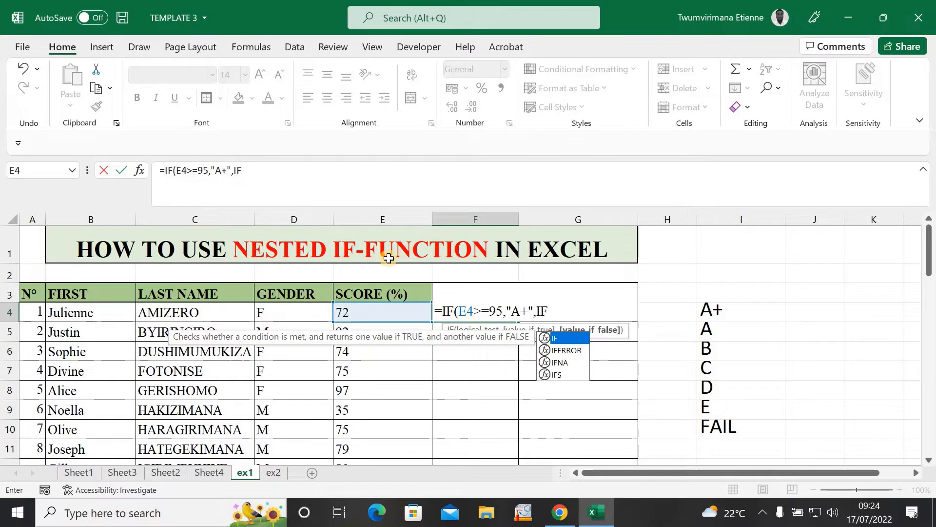
Step: Add the nested test E4>=80 returning "A" and begin the next IF on E4
type("(")
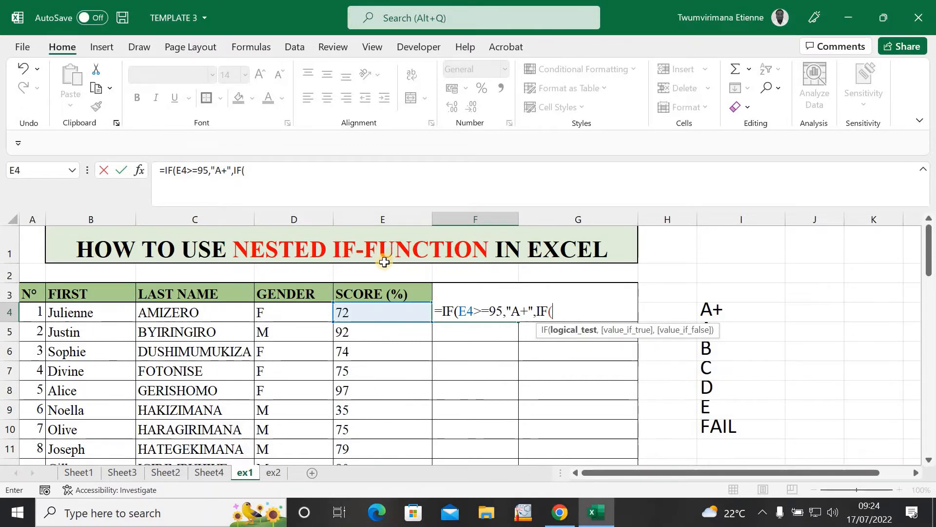
left_click(387, 316)
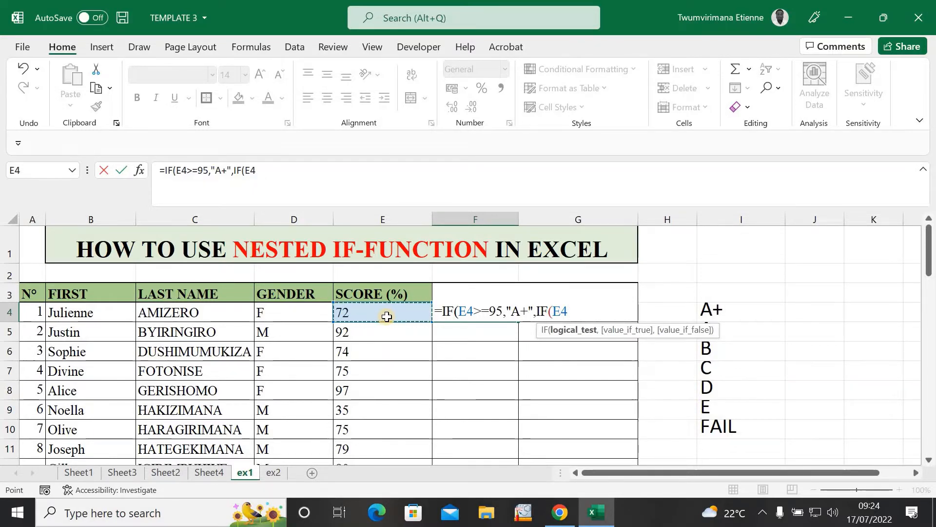
type(">")
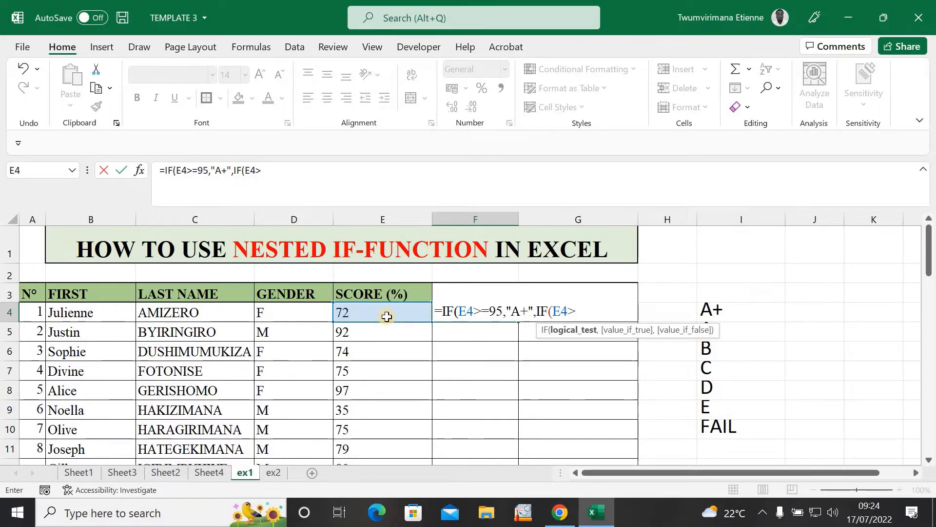
type("=80,")
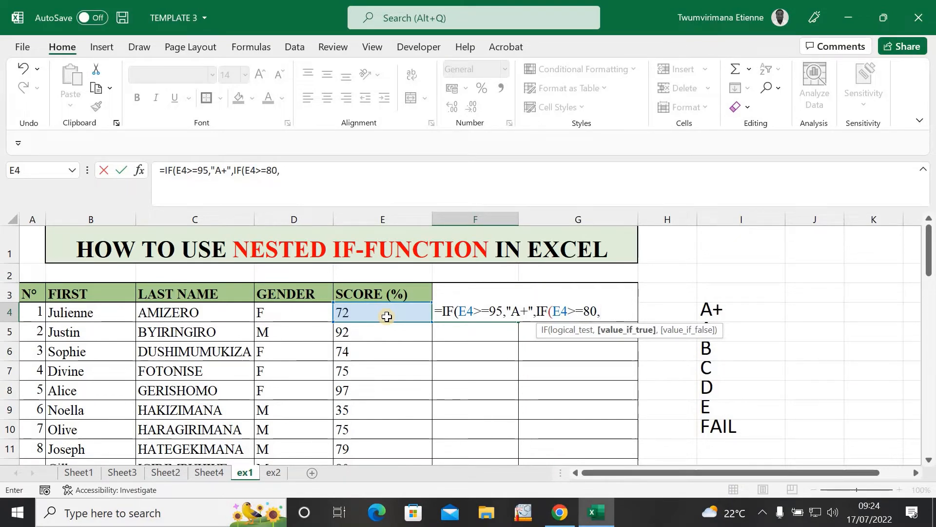
type("\"A")
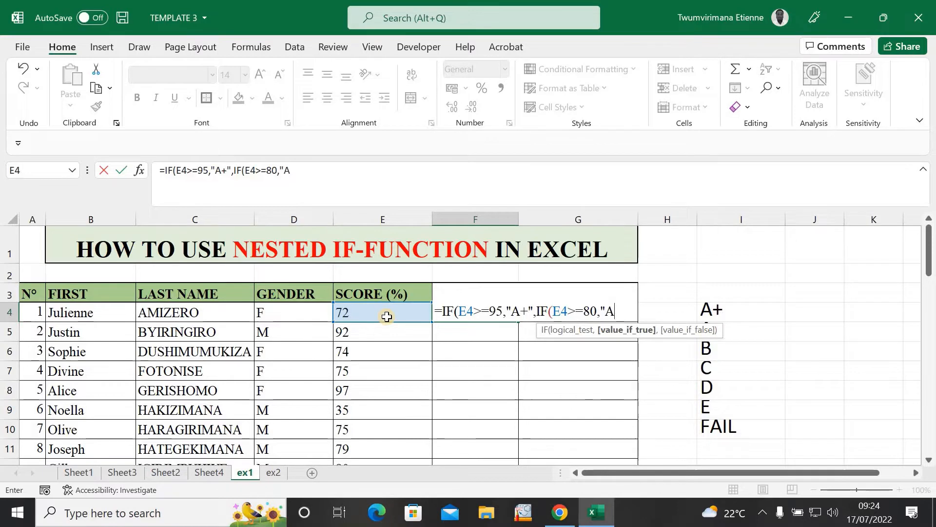
type("\",")
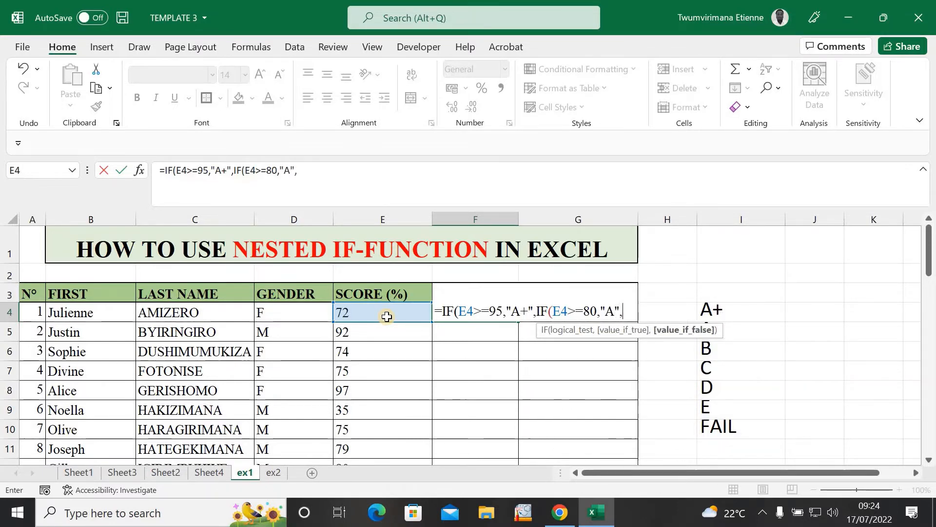
type("IF")
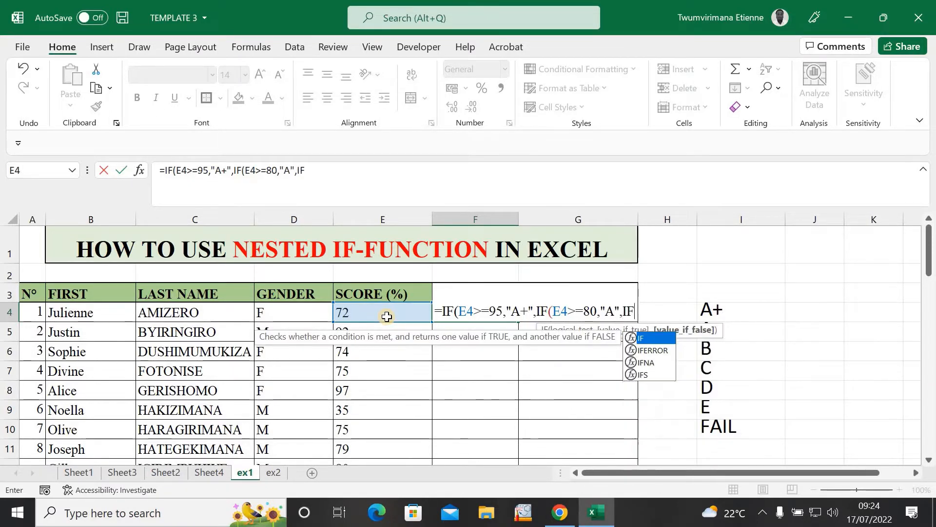
type("(")
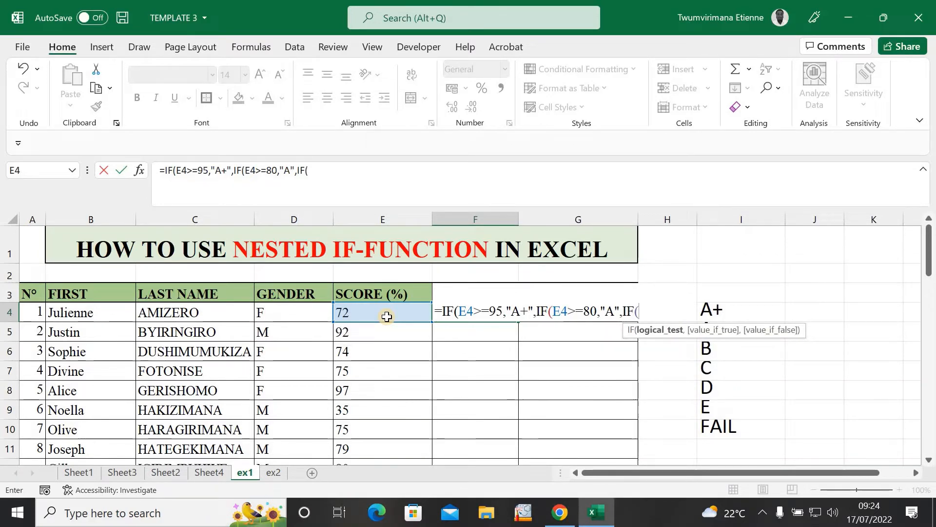
type("E4>")
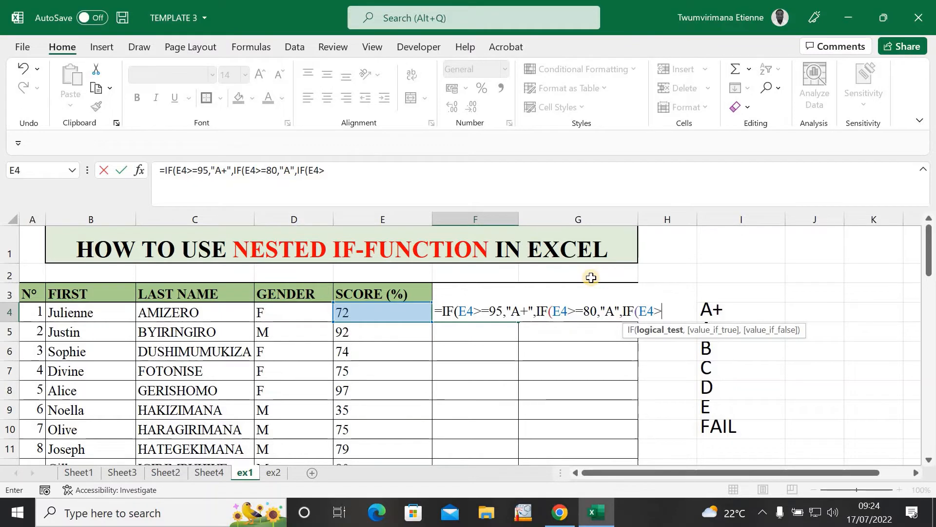
Step: Add the test E4>=70 returning "B", fixing typos, and open a fourth IF
type("=")
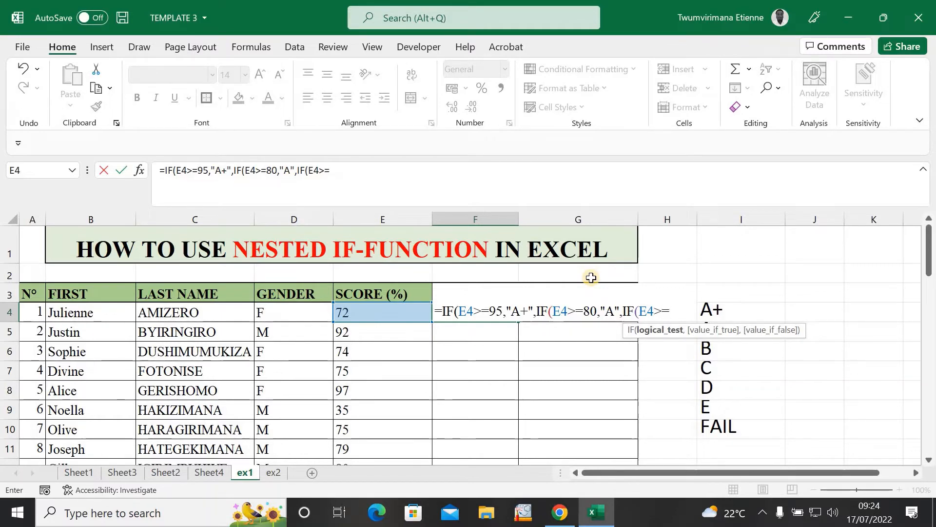
type("70")
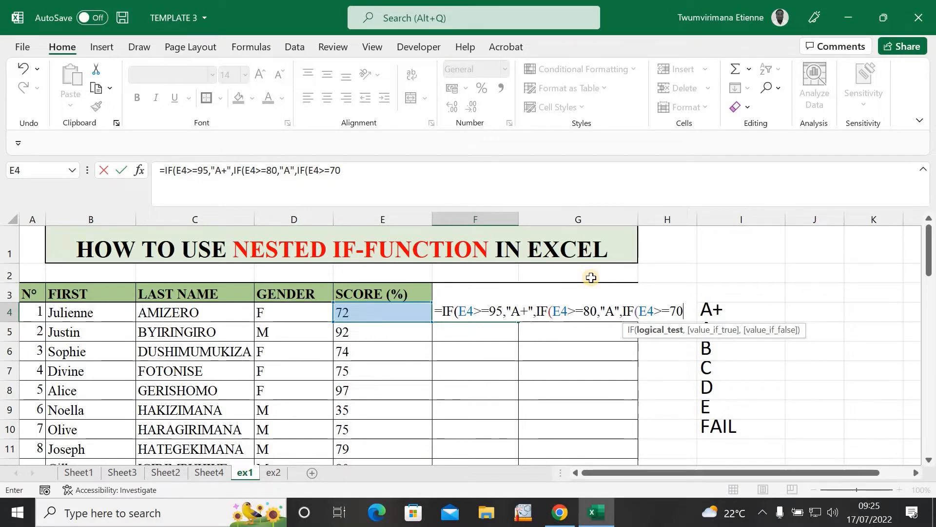
type(",")
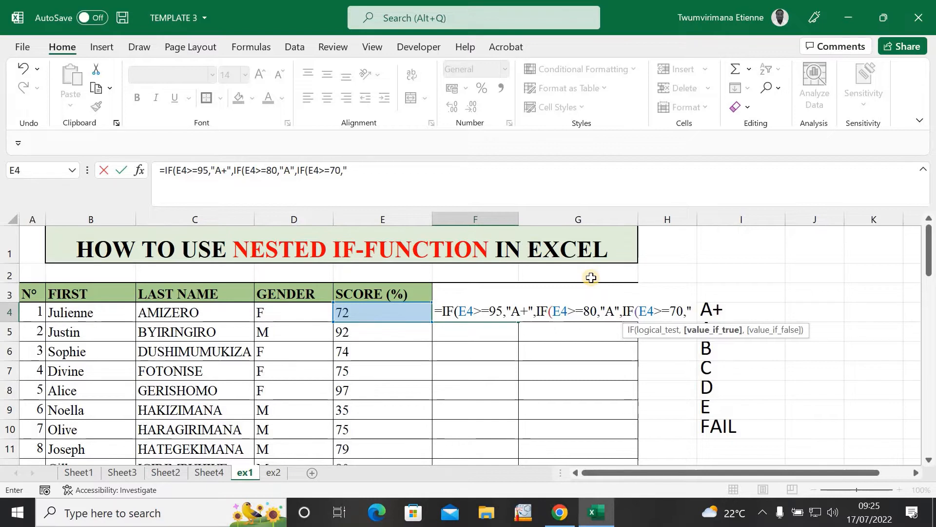
type("\"B")
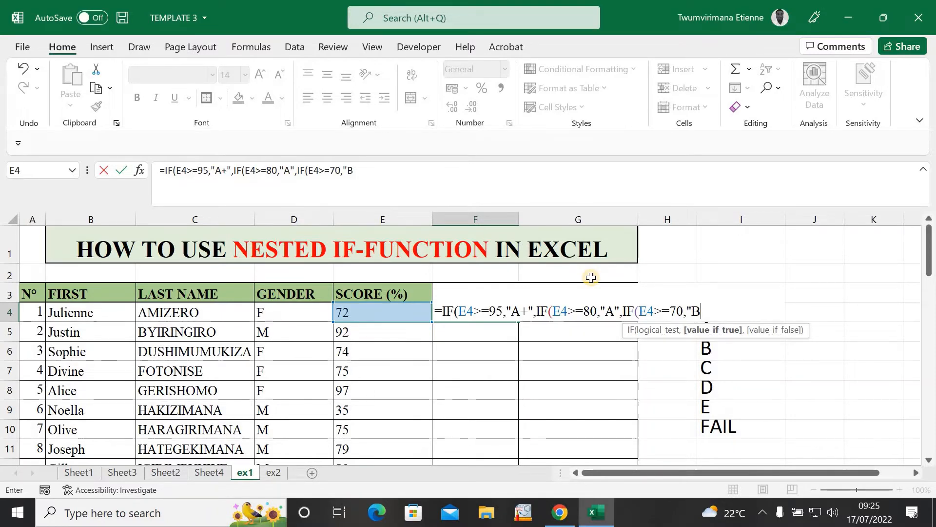
type("\",F")
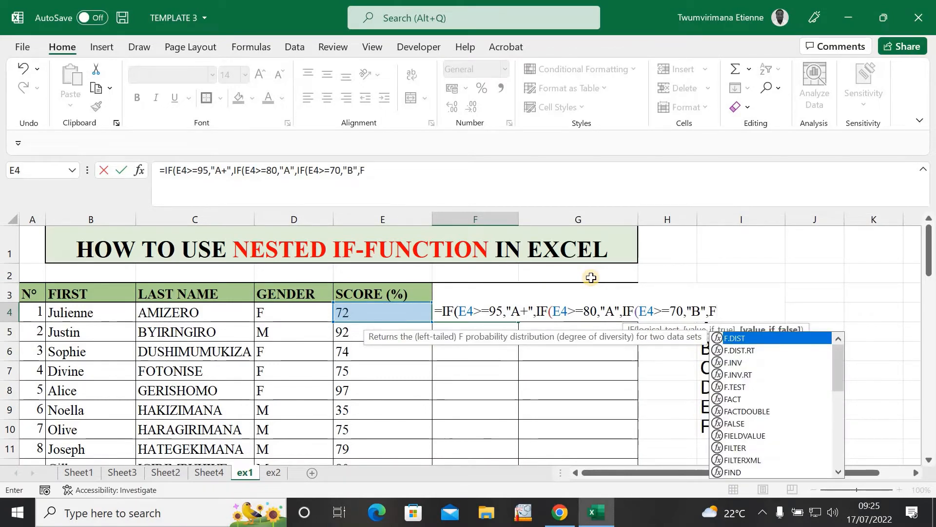
key("BackSpace")
type("IG")
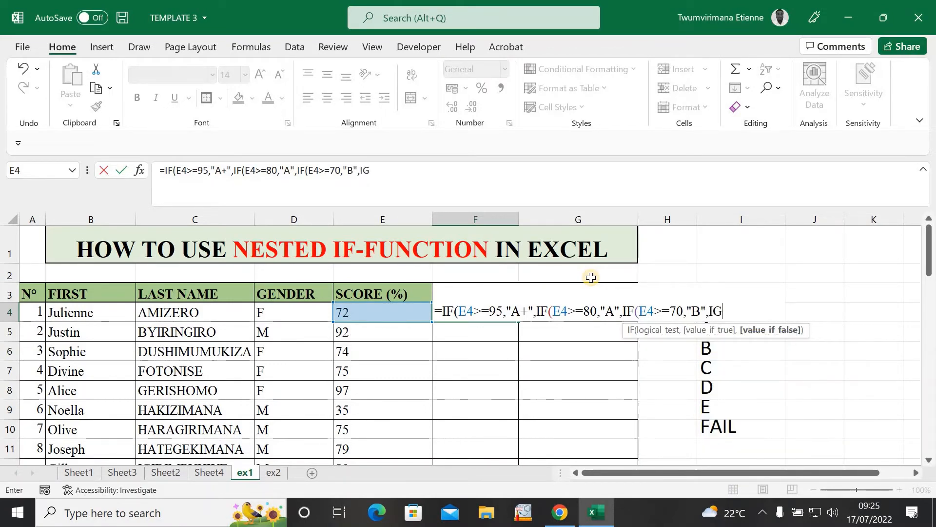
key("BackSpace")
type("F(")
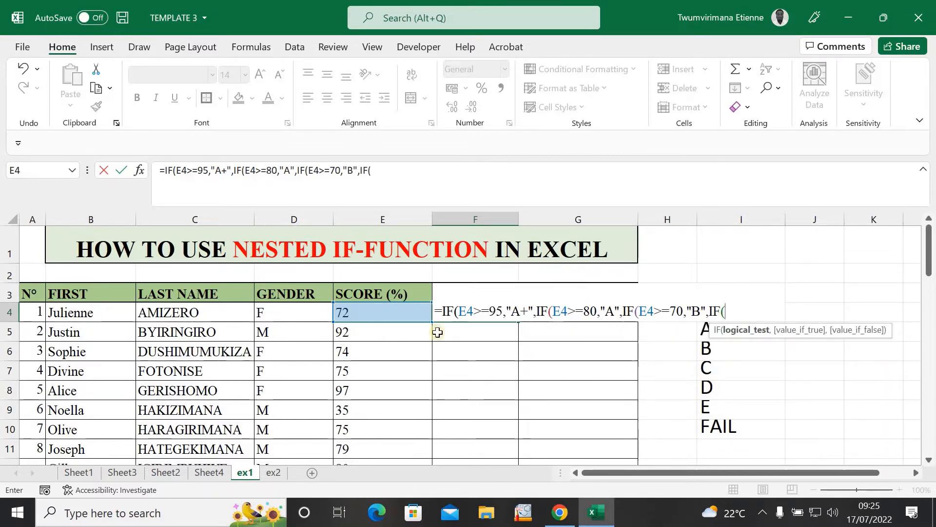
Step: Add the test E4>=60 returning "C" and start another nested IF
left_click(394, 306)
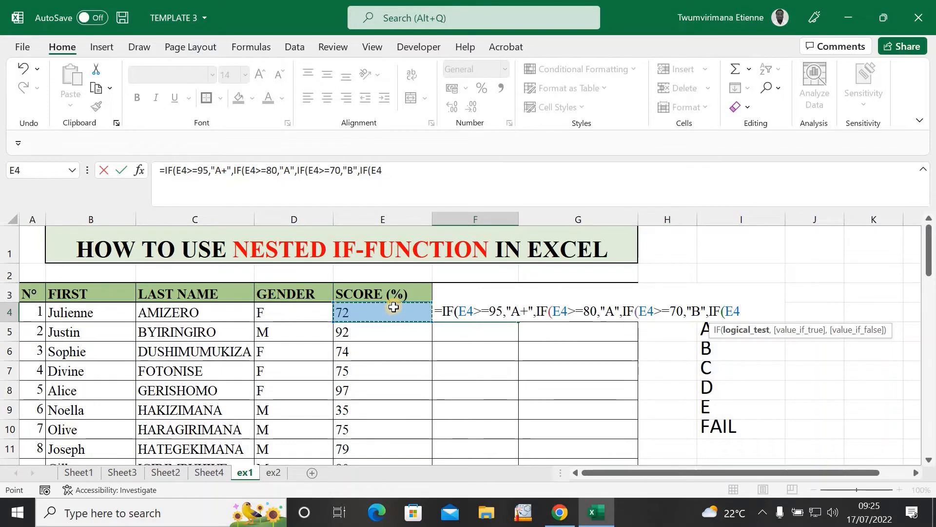
type(".")
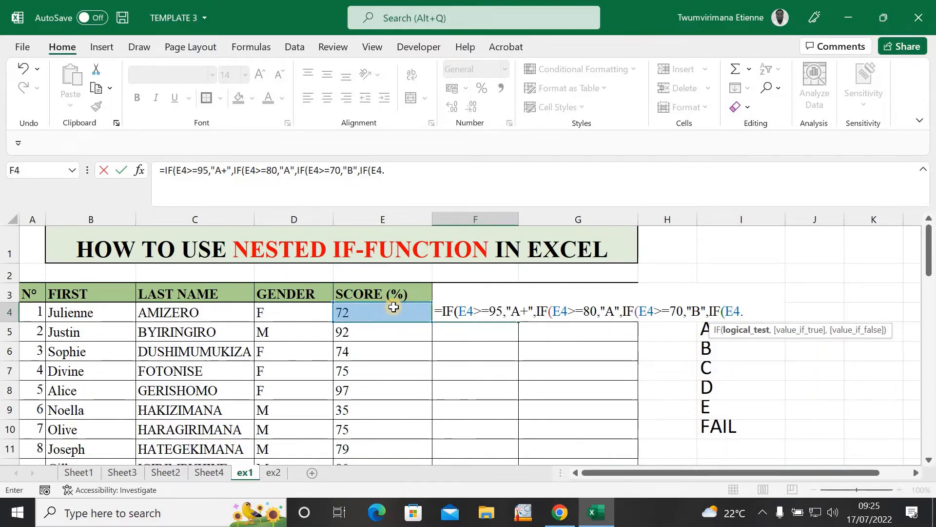
key("BackSpace")
type(">=60")
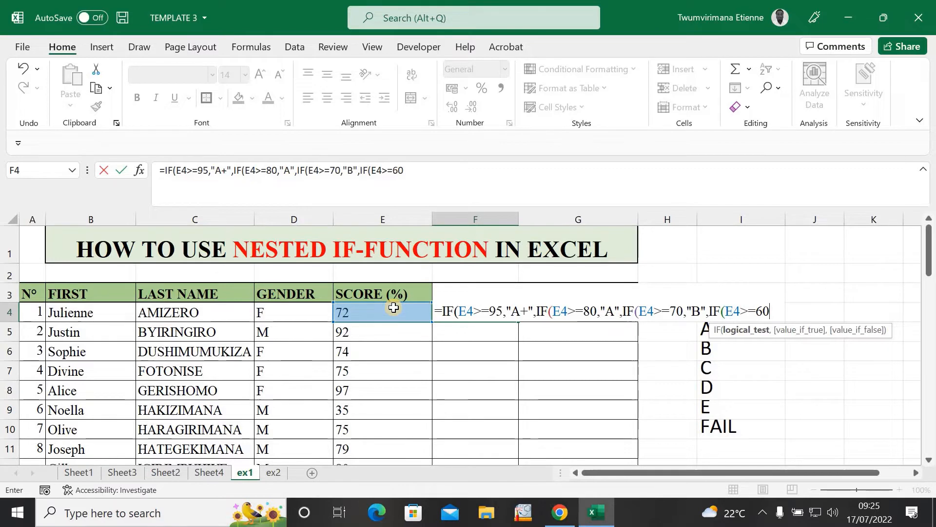
type(",\"")
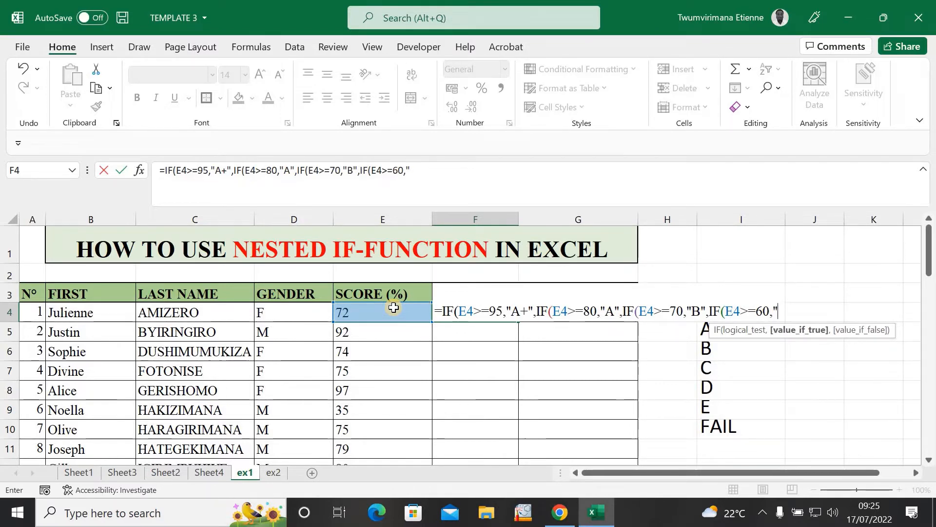
type("C\",")
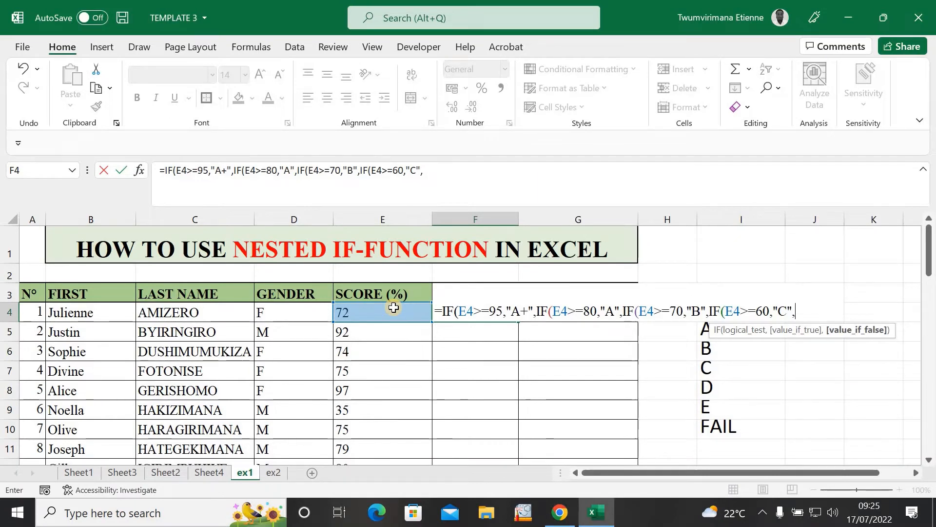
type("\",IF")
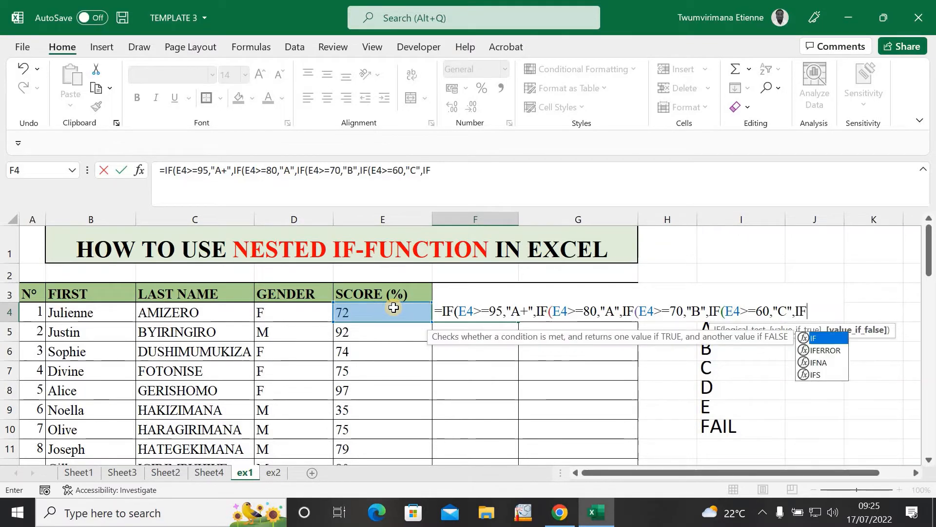
type("(")
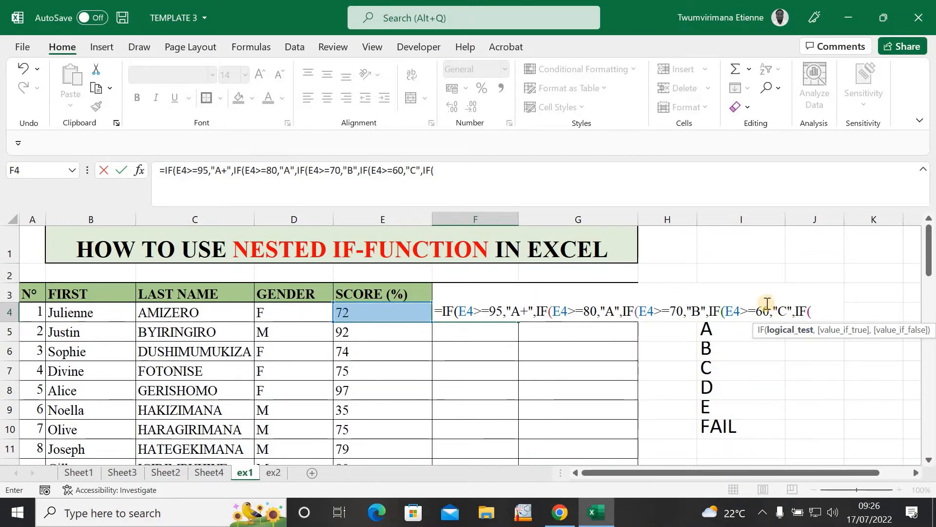
Step: Add the final condition: E4>=50 returns "D", otherwise "FAIL"
type("E4")
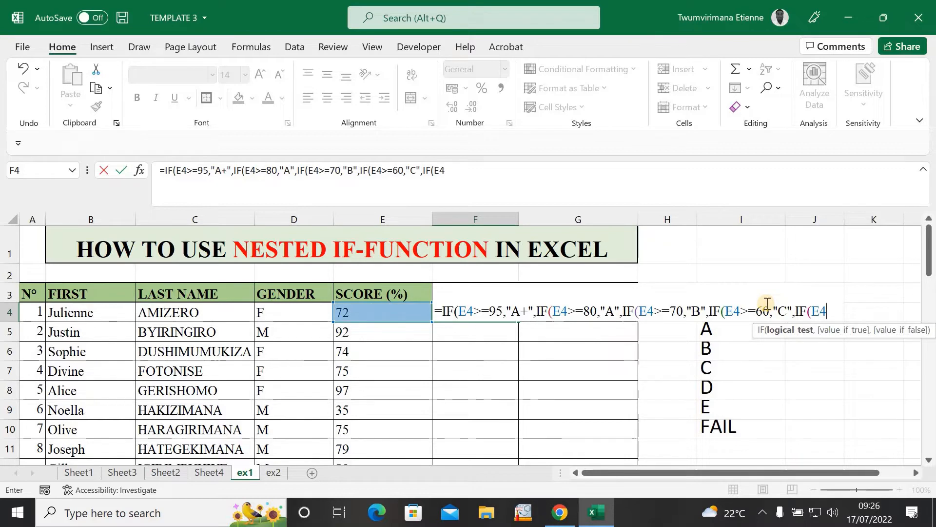
type(">=")
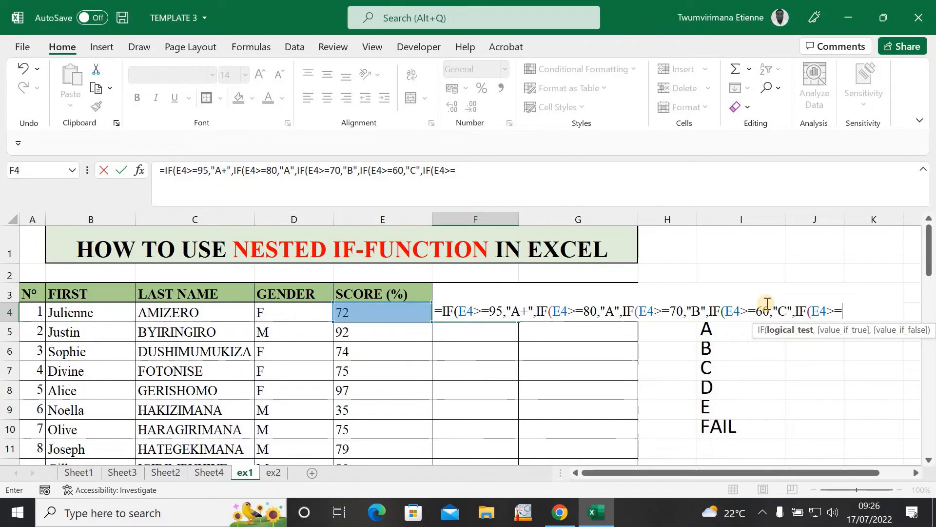
type("50")
type(",")
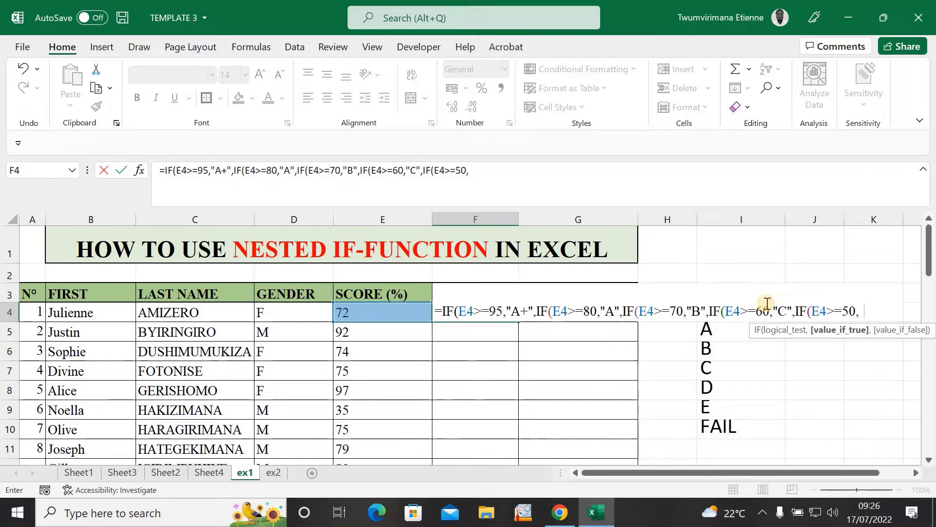
type("\"")
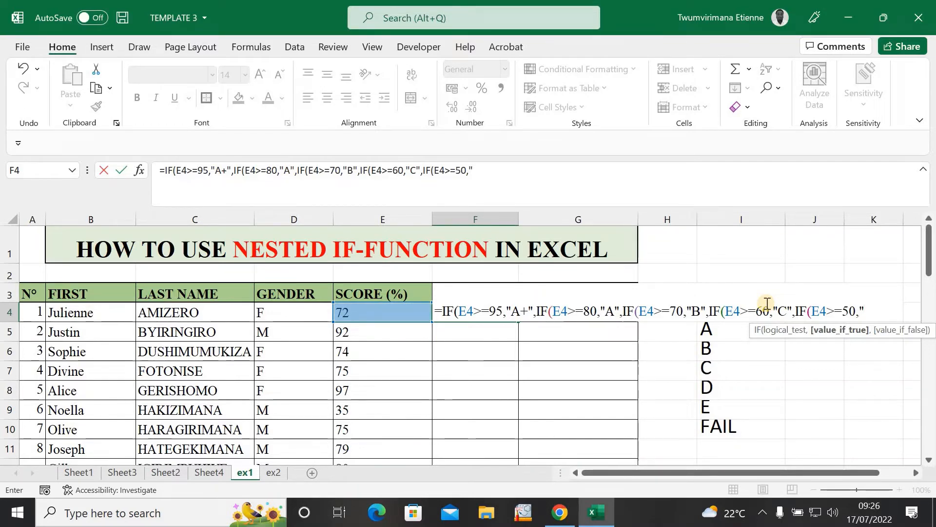
type("D")
type("\"")
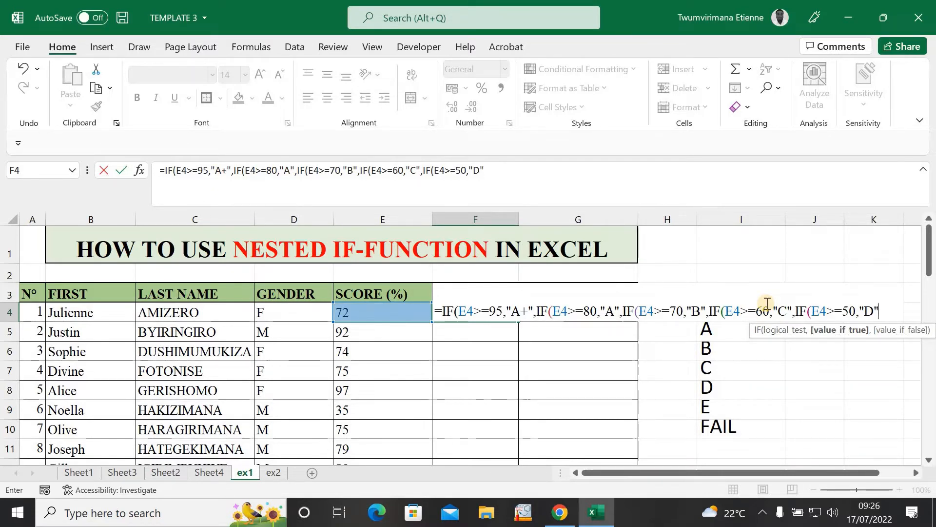
type(",")
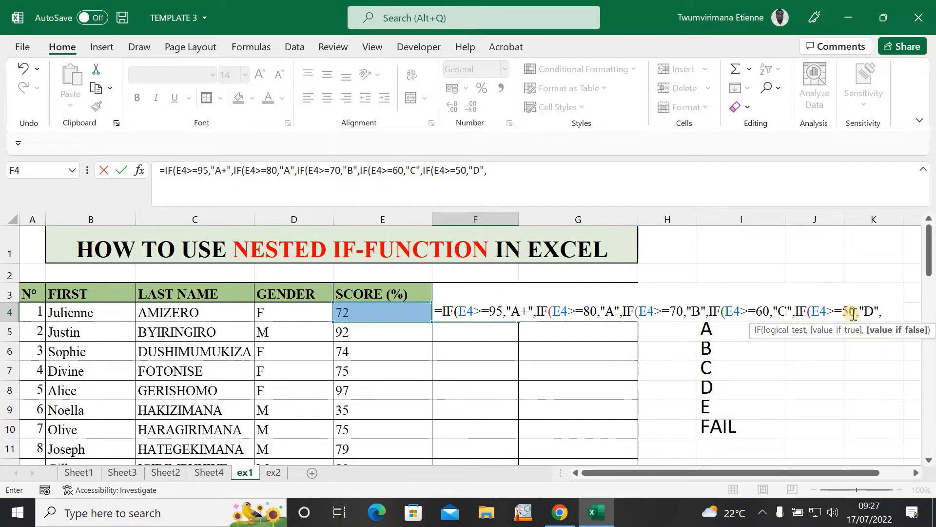
type("\"FAI")
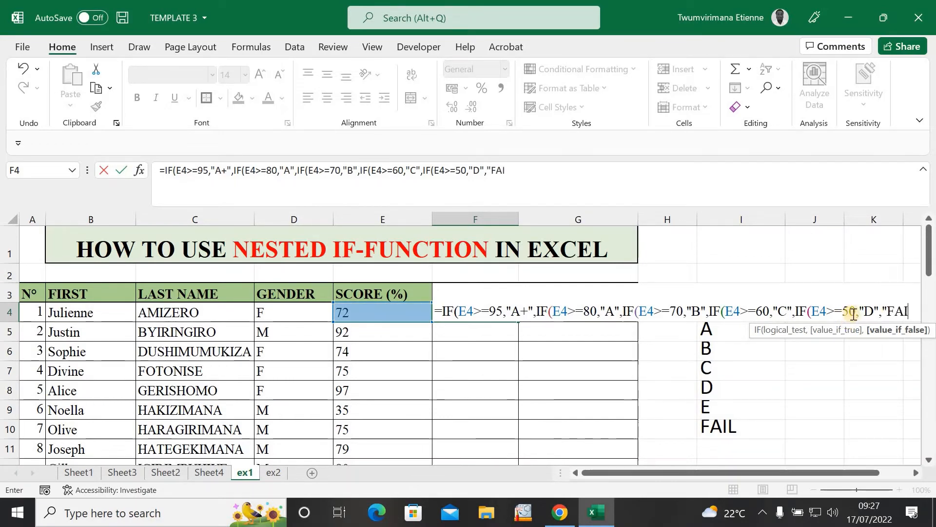
type("L\"")
Step: Close the formula with ))))) and commit it, so F4 shows grade B
left_click(804, 479)
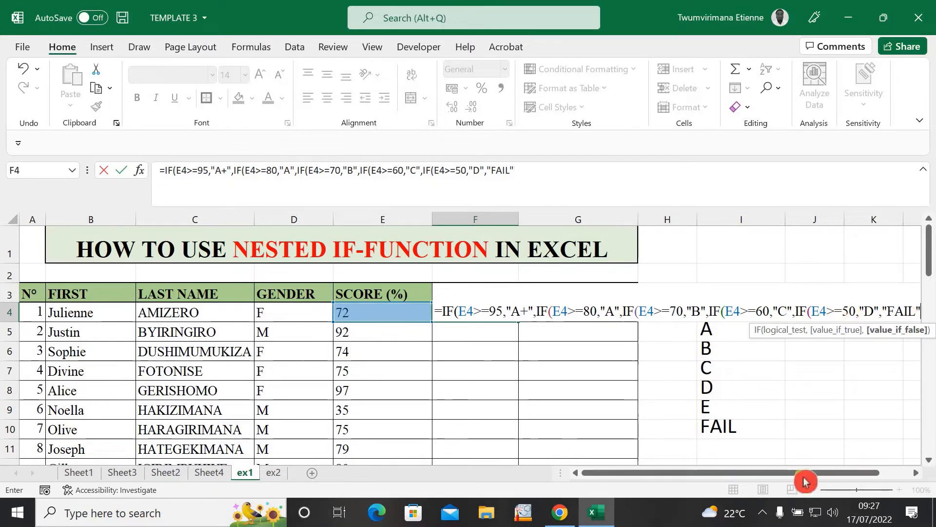
left_click(806, 473)
left_click_drag(806, 478, 848, 458)
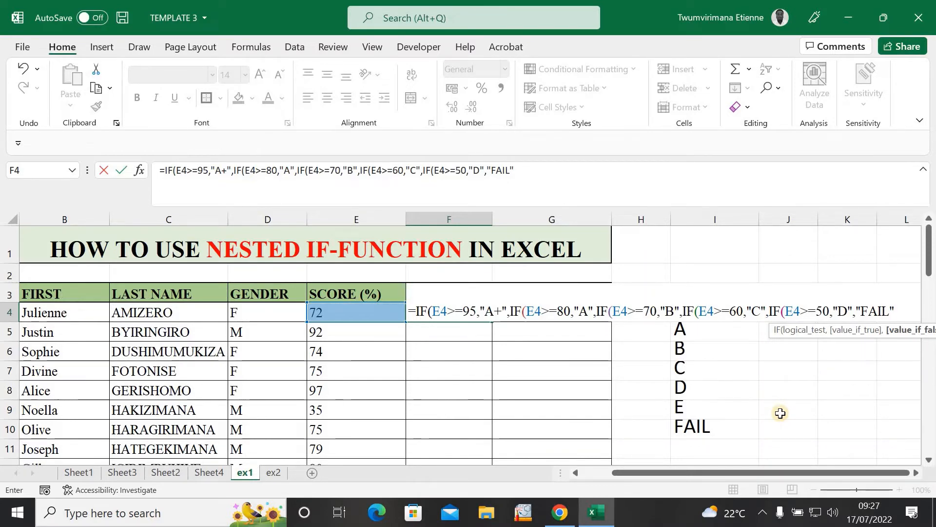
left_click(432, 313)
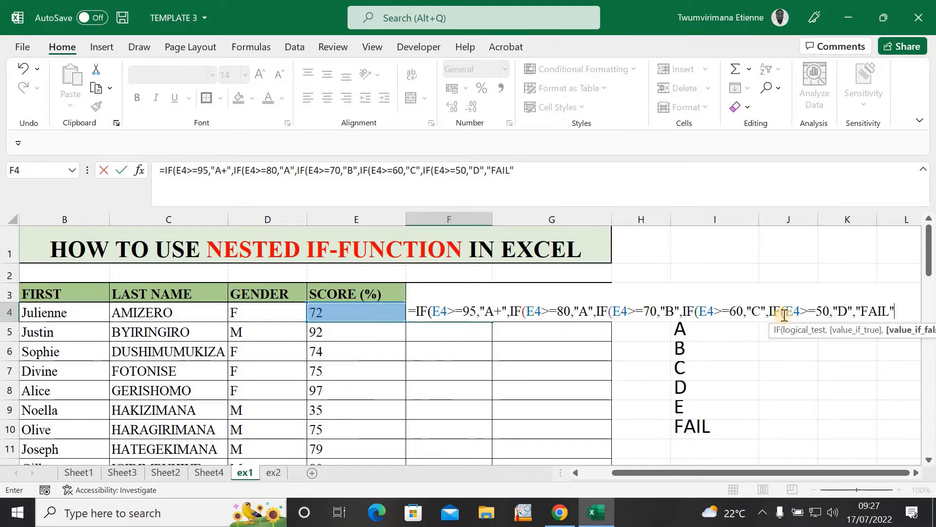
type("))))")
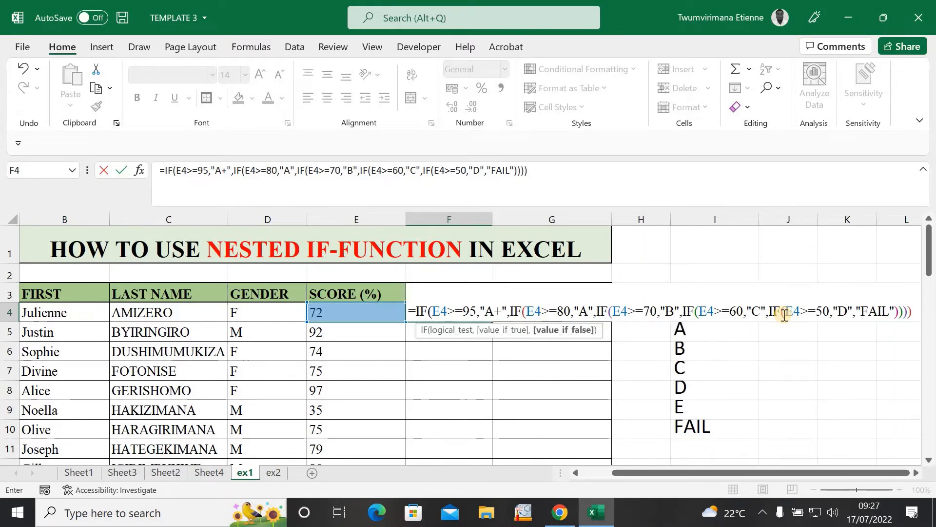
type(")")
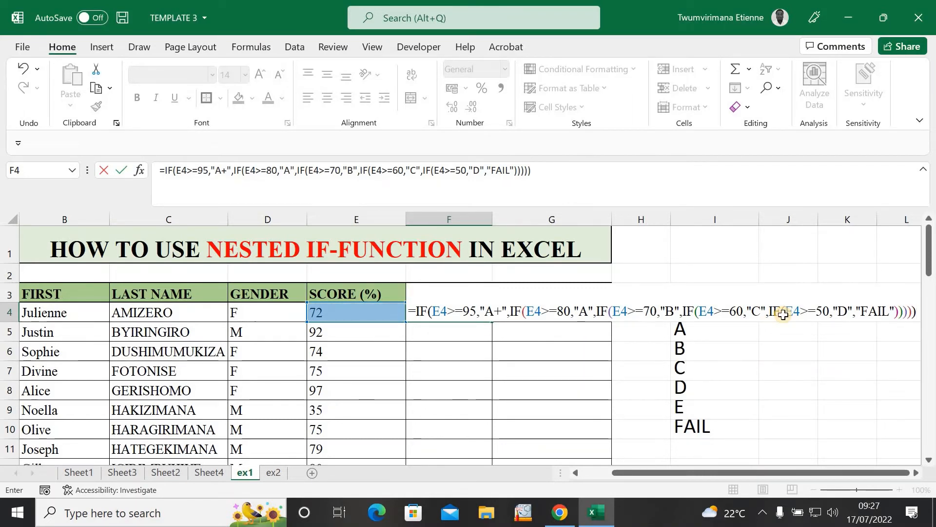
key("Return")
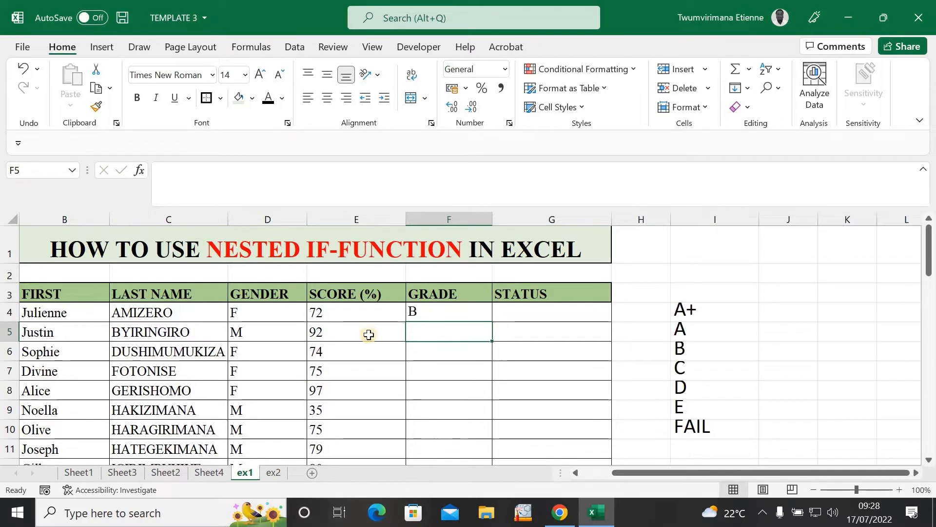
Step: Fill F4's grading formula down column F to row 53 and check the copies in F5 and F6
left_click(441, 310)
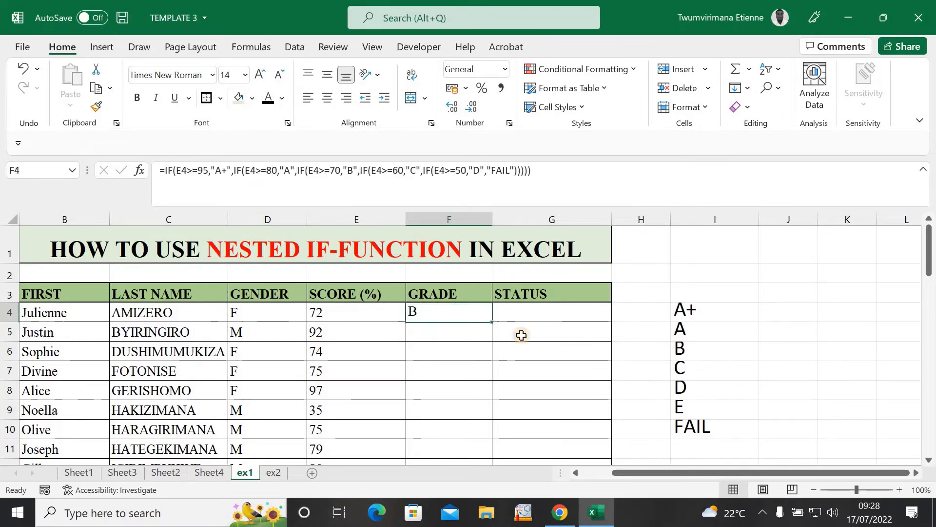
double_click(490, 323)
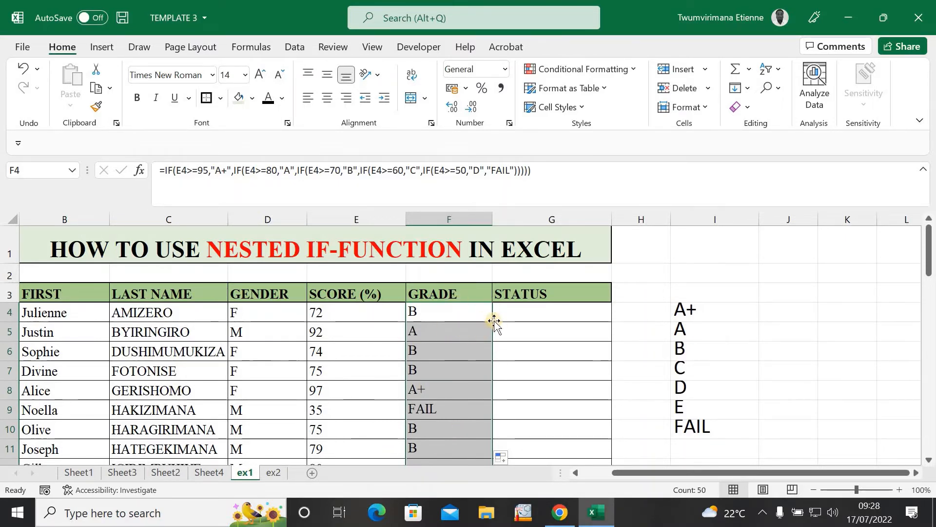
left_click(460, 346)
left_click(457, 332)
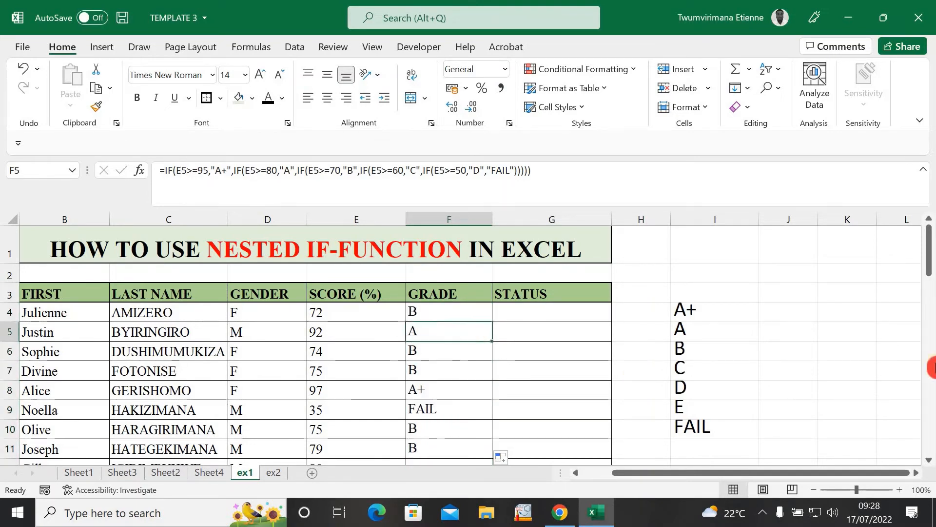
mouse_move(924, 260)
left_mouse_down()
mouse_move(931, 320)
mouse_move(925, 453)
mouse_move(914, 256)
left_mouse_up()
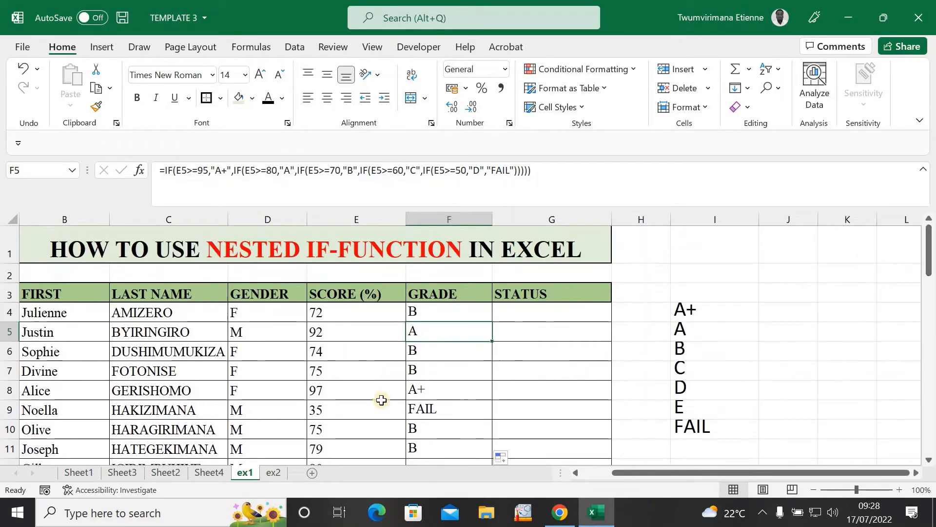
Step: Change E9's score from 35 to 90 and E11's score from 79 to 95
left_click(345, 407)
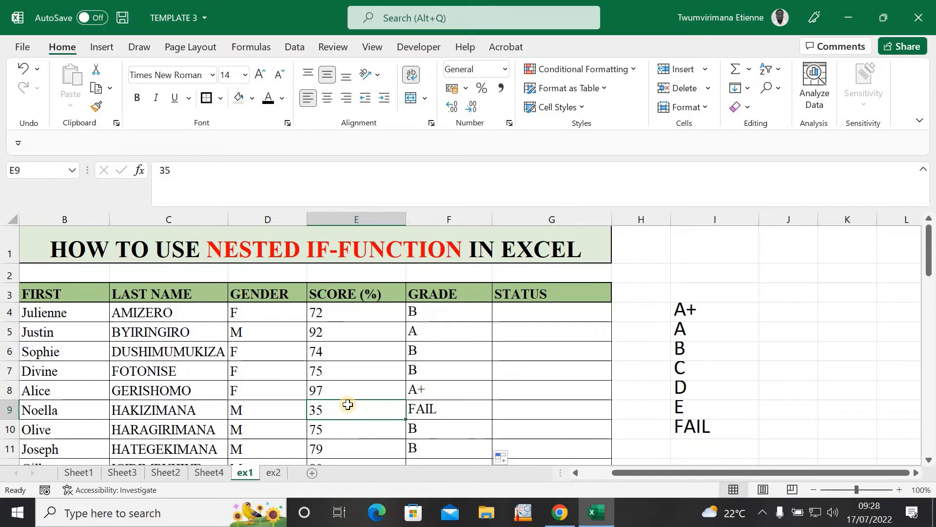
type("90")
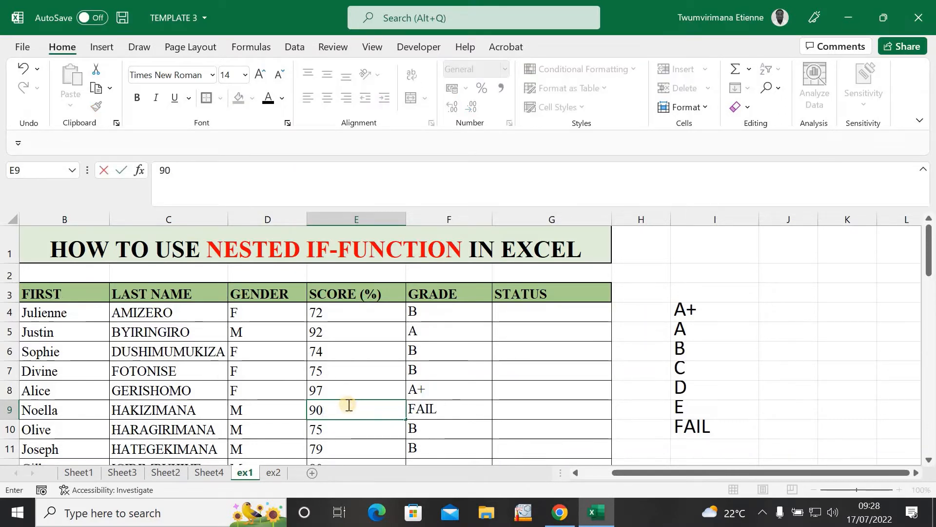
left_click(810, 314)
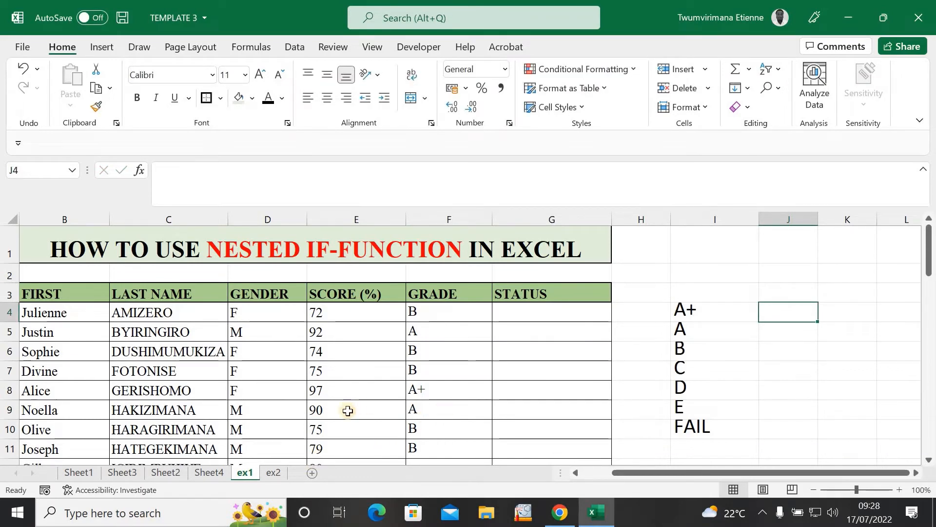
left_click(327, 448)
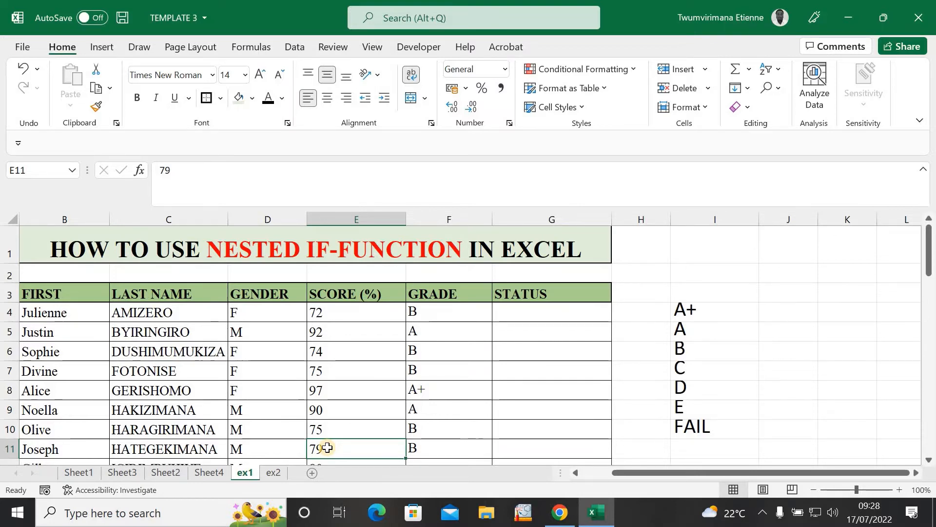
type("9")
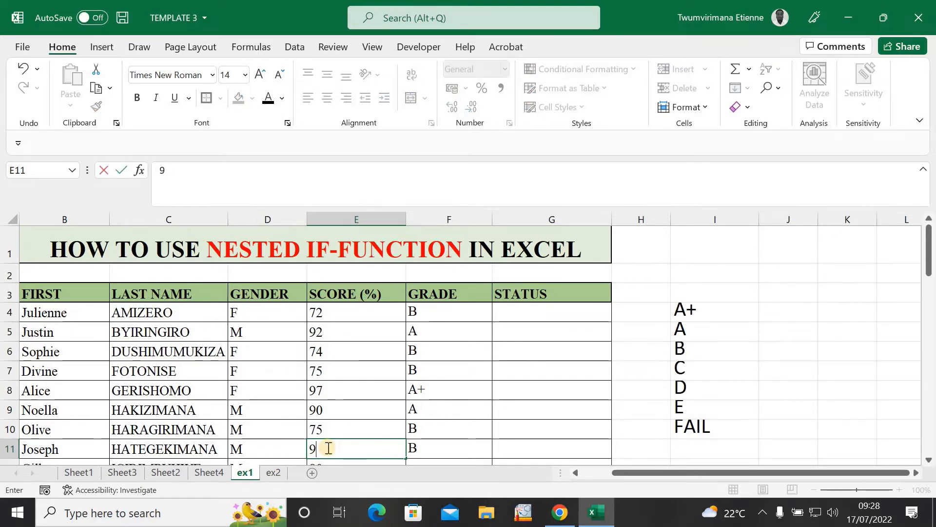
type("5")
left_click(630, 344)
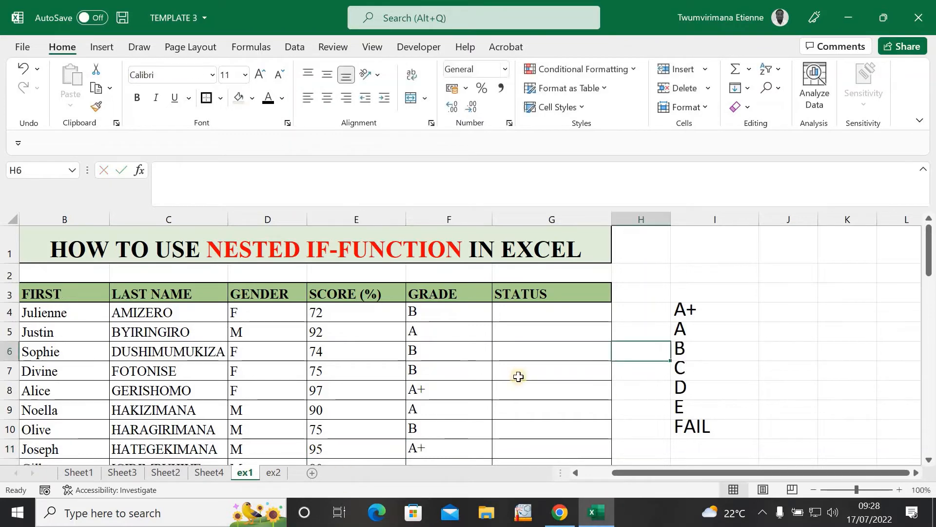
left_click(746, 295)
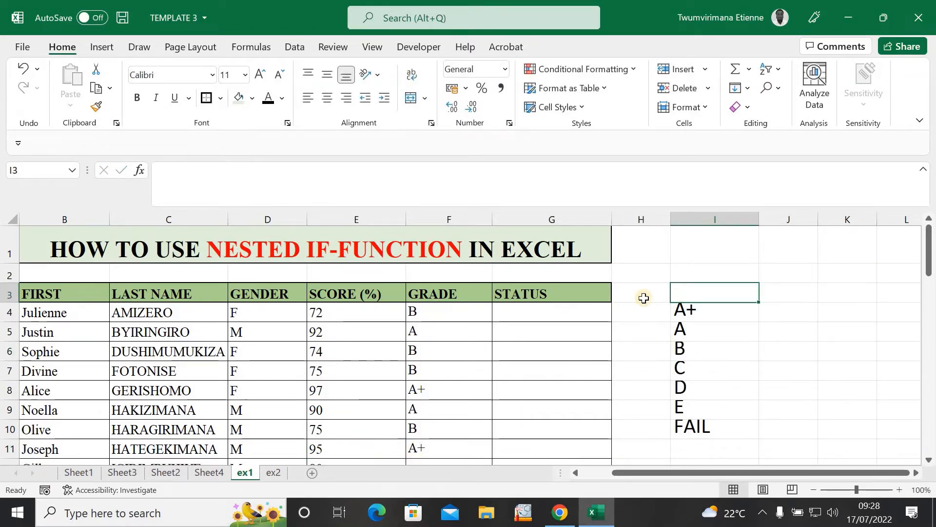
scroll(498, 330, "down", 5)
scroll(498, 330, "up", 5)
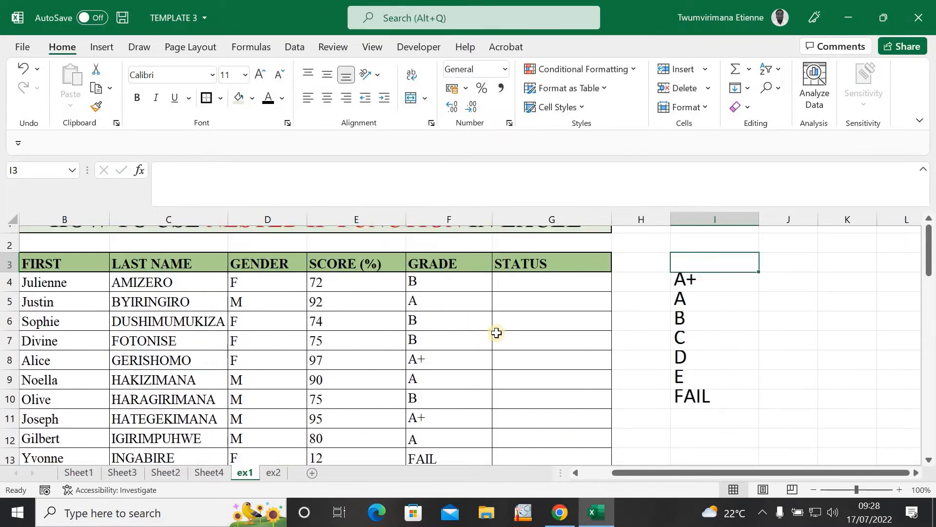
scroll(498, 332, "down", 15)
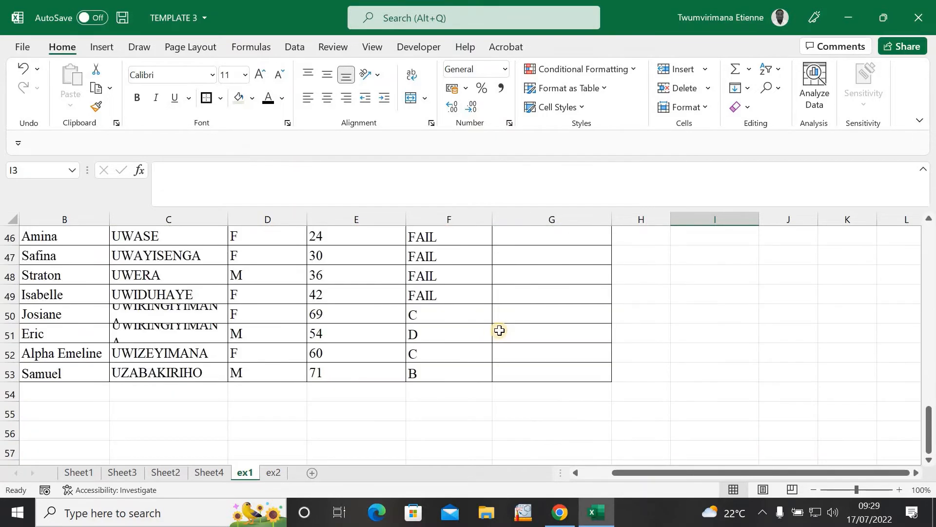
scroll(499, 330, "up", 10)
scroll(500, 331, "up", 5)
left_click(499, 313)
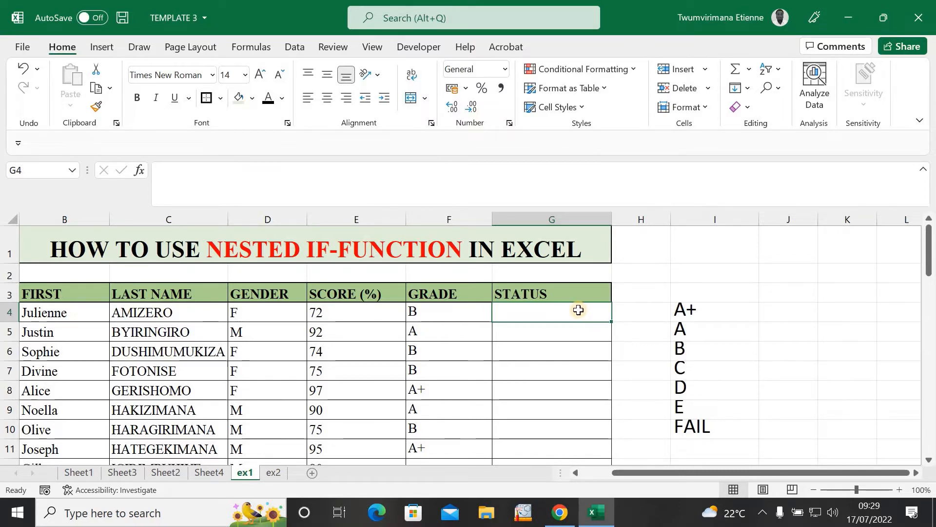
Step: In G4, enter =IF(E4>=80,"HIRED", and begin a nested IF for the false value
type("=")
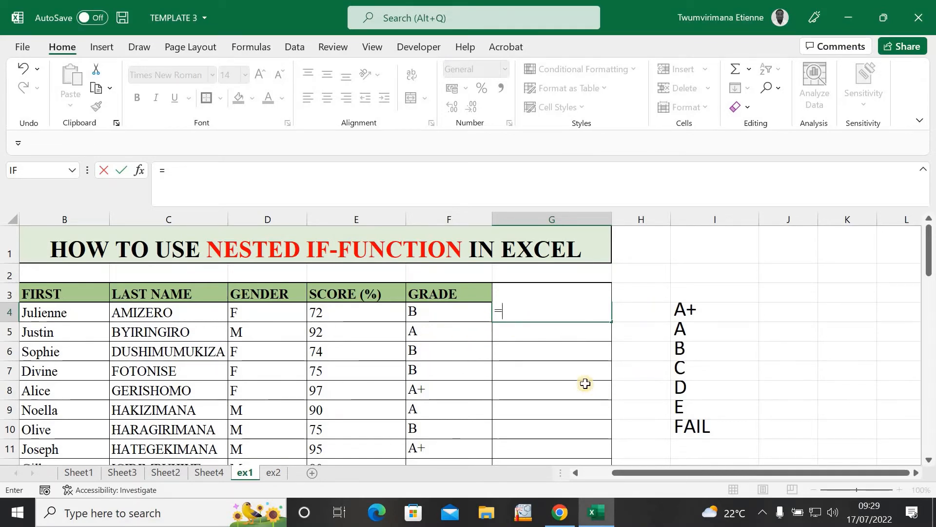
type("IF")
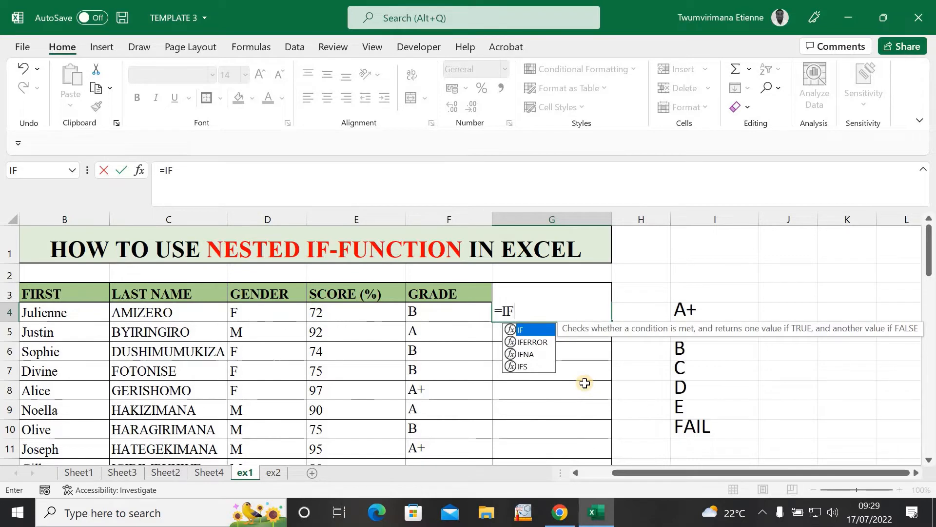
type("(")
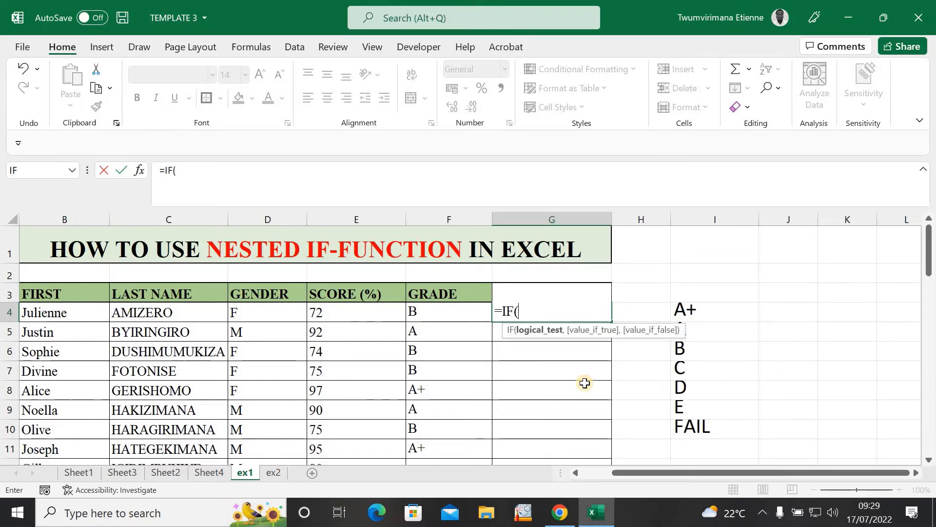
left_click(335, 316)
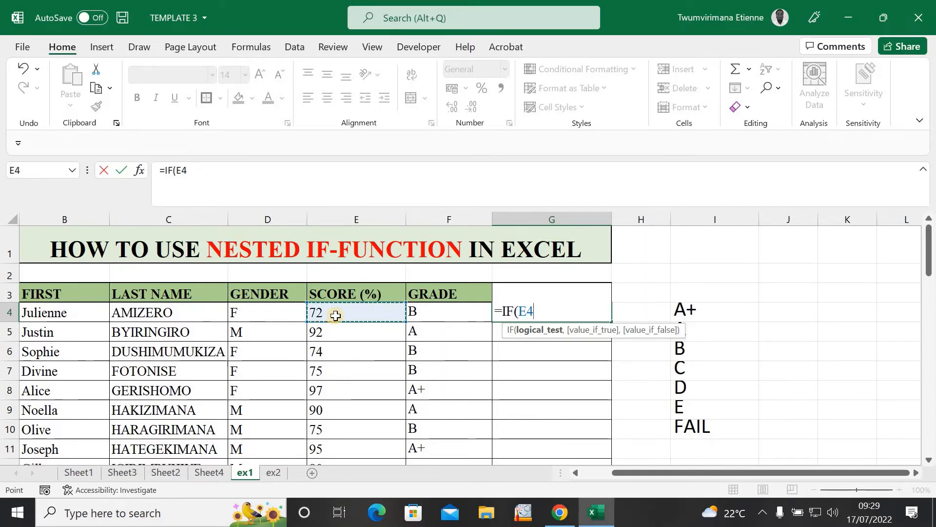
type(">=8")
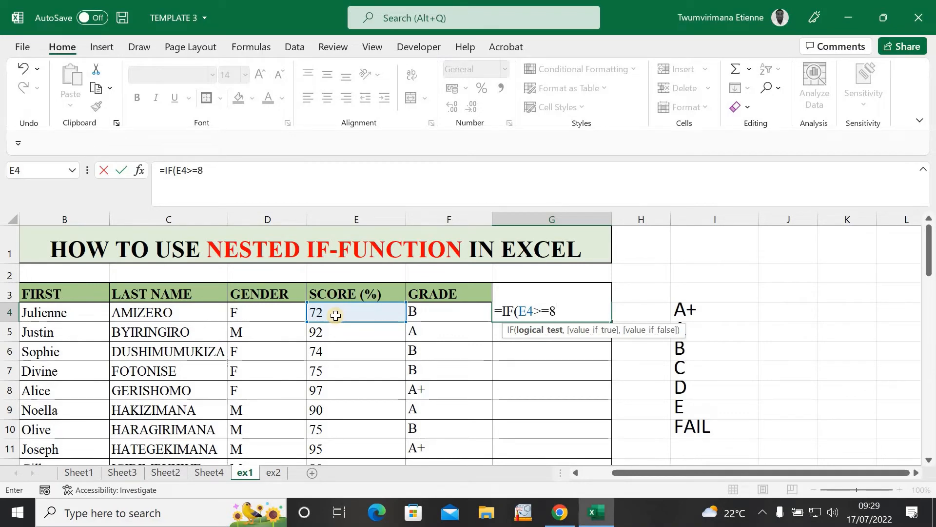
type("0,\"")
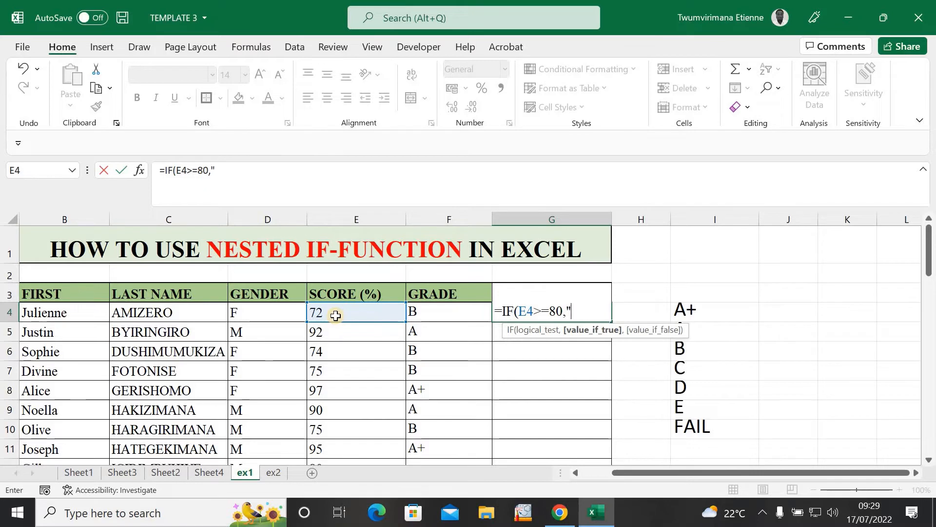
type("H")
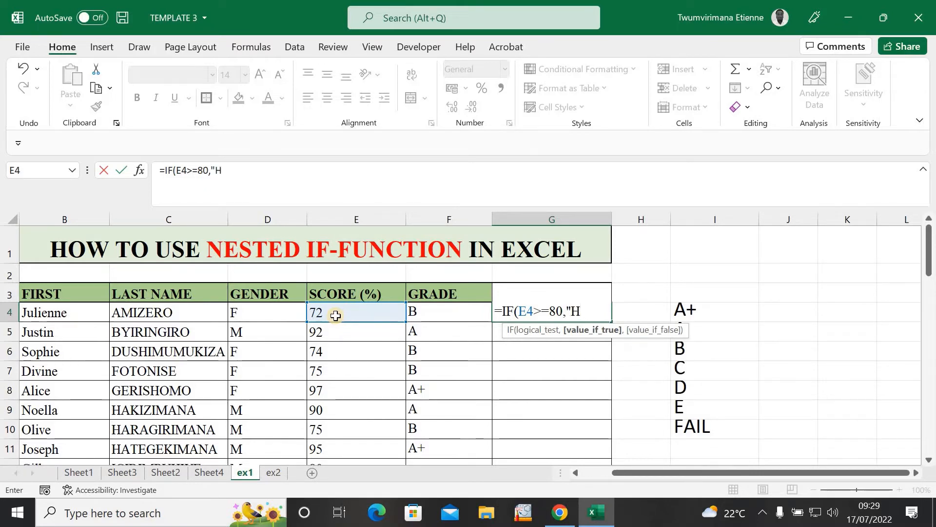
type("IRED")
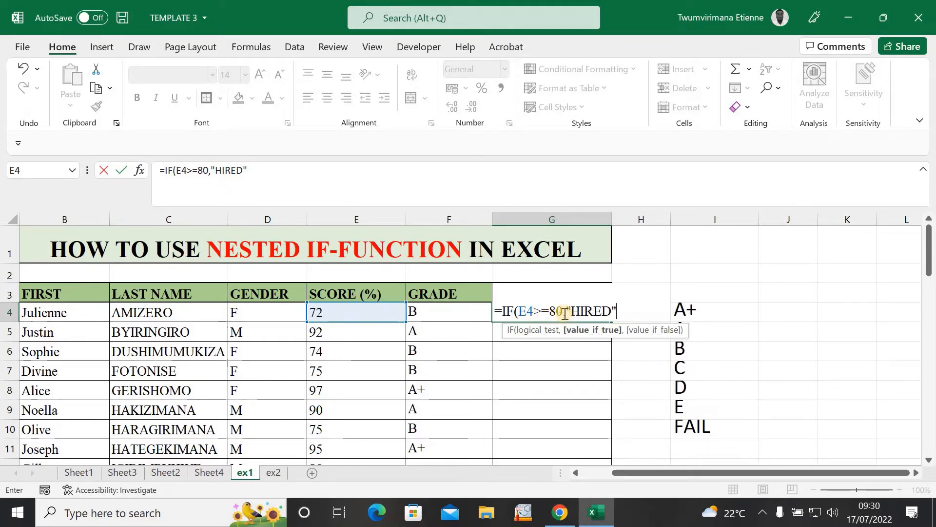
type(",")
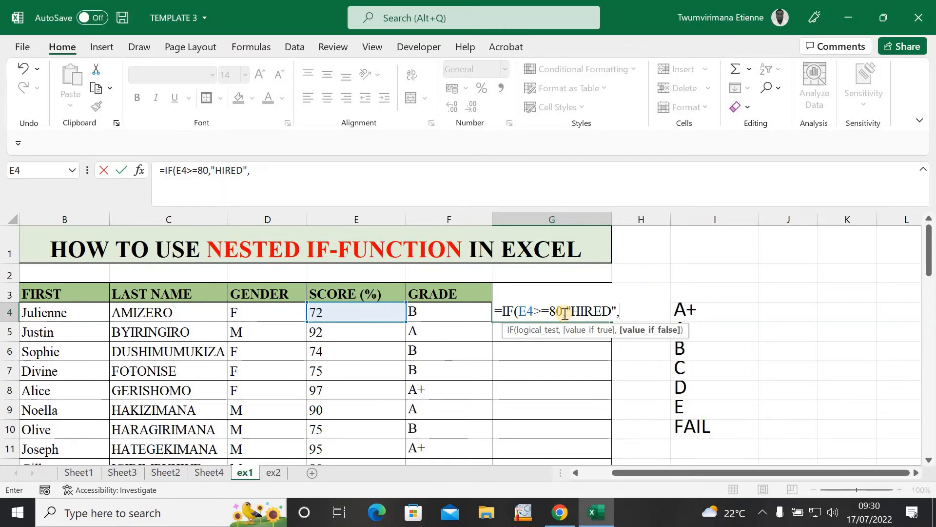
type("IF")
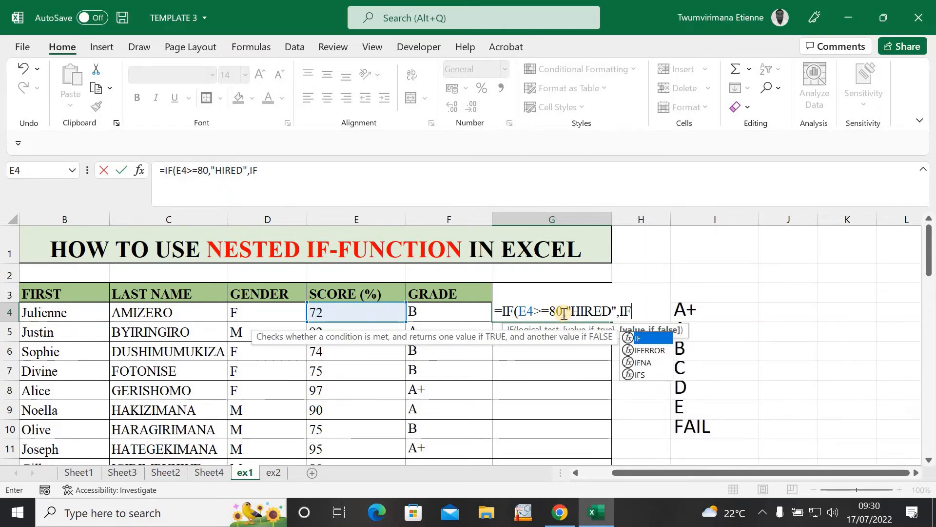
type("(")
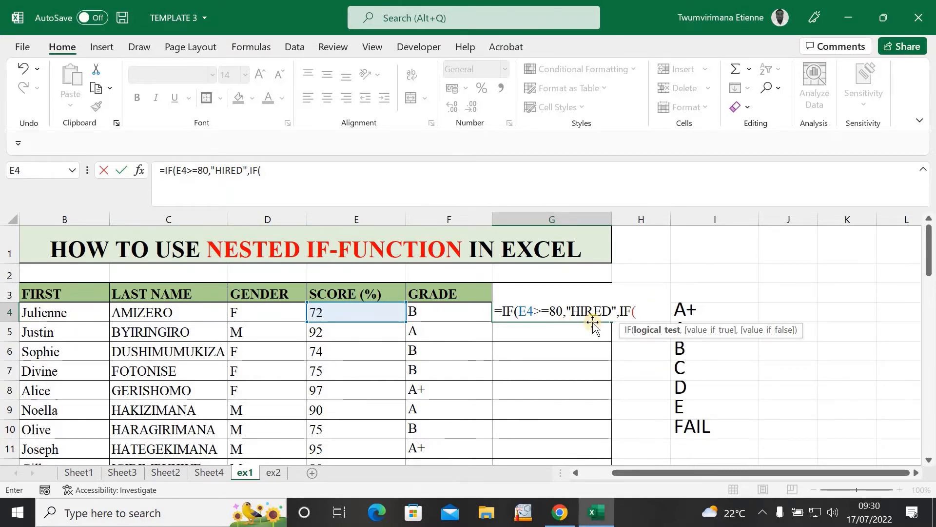
Step: Finish G4's nested IF so E4>=70 gives "WAITING LIST", else "FAIL", and commit it
left_click(384, 316)
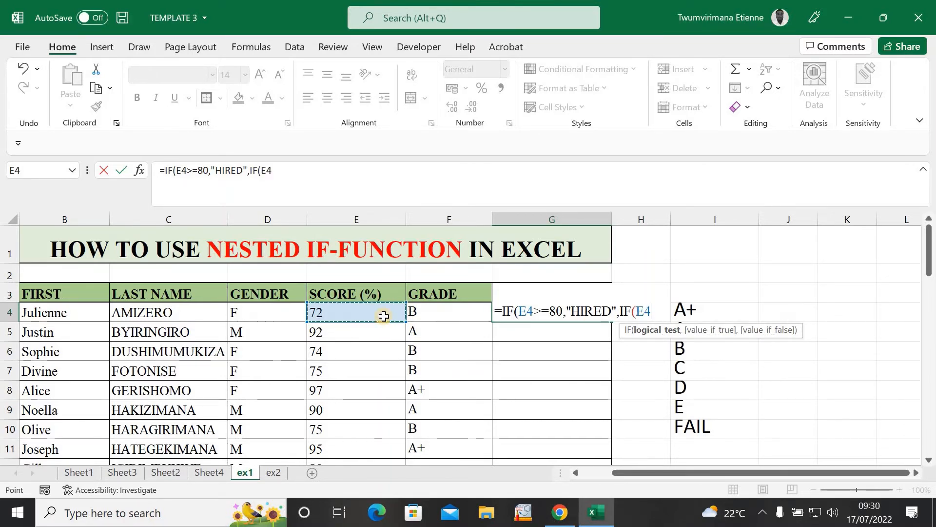
type(">")
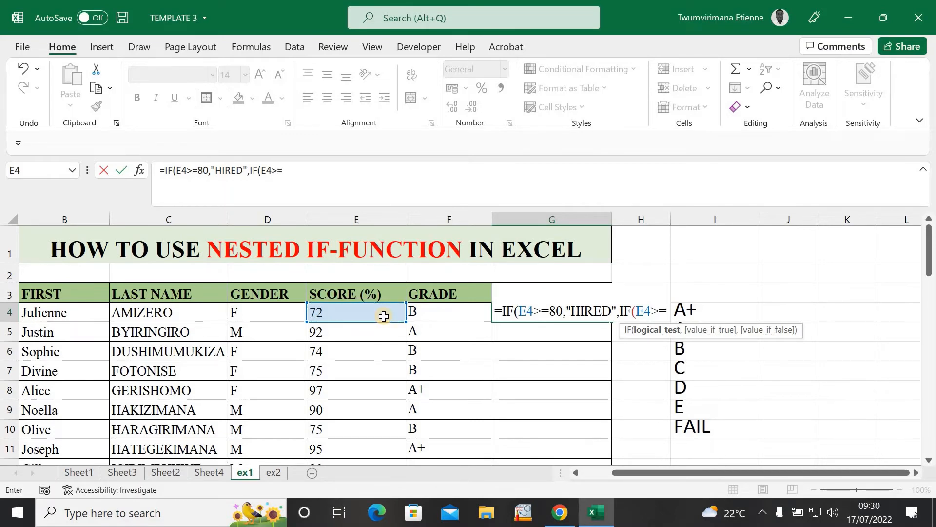
type("=7")
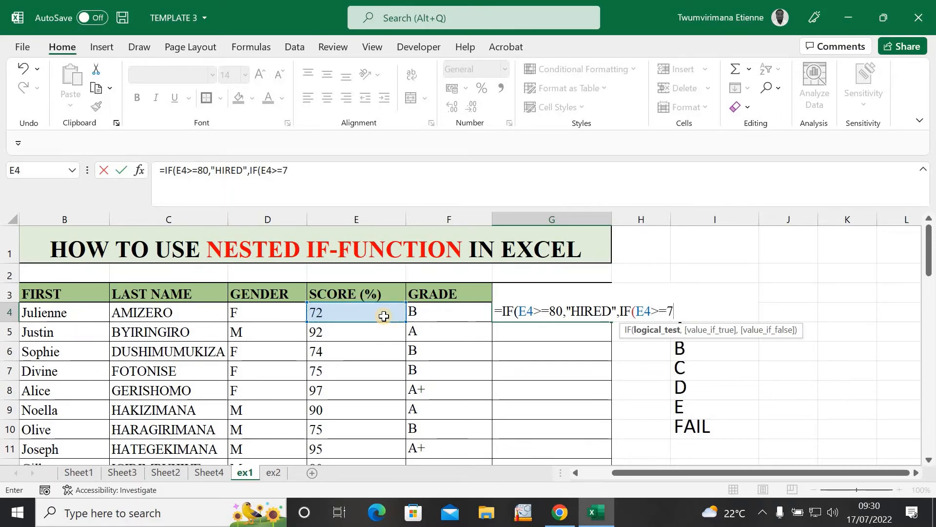
type("0,")
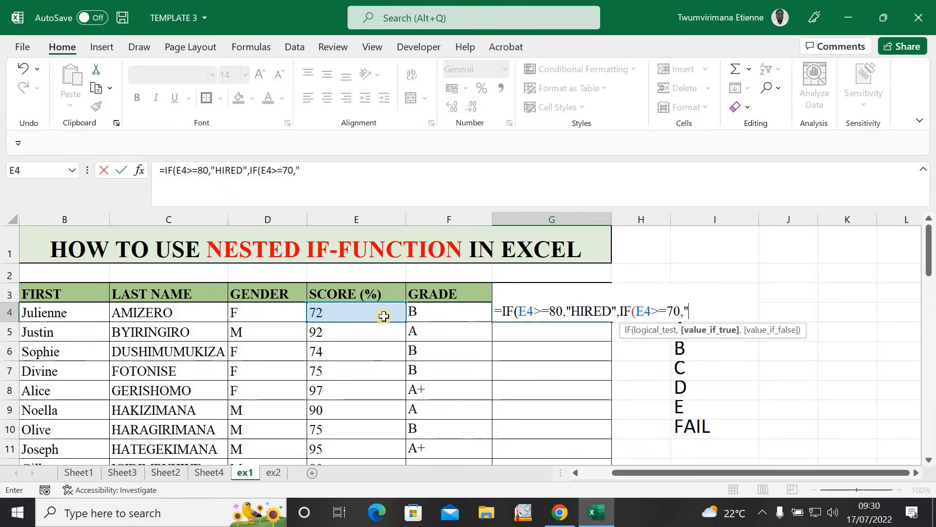
type("\"W")
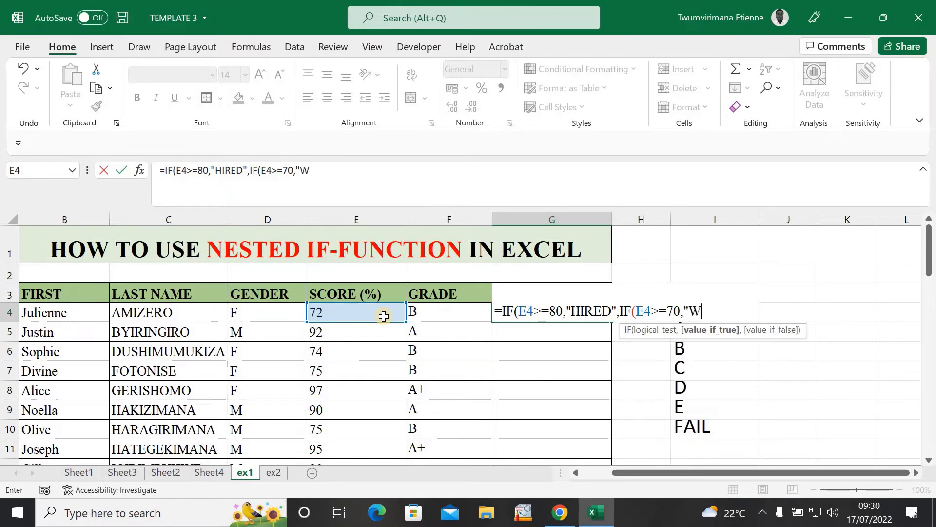
type("AI")
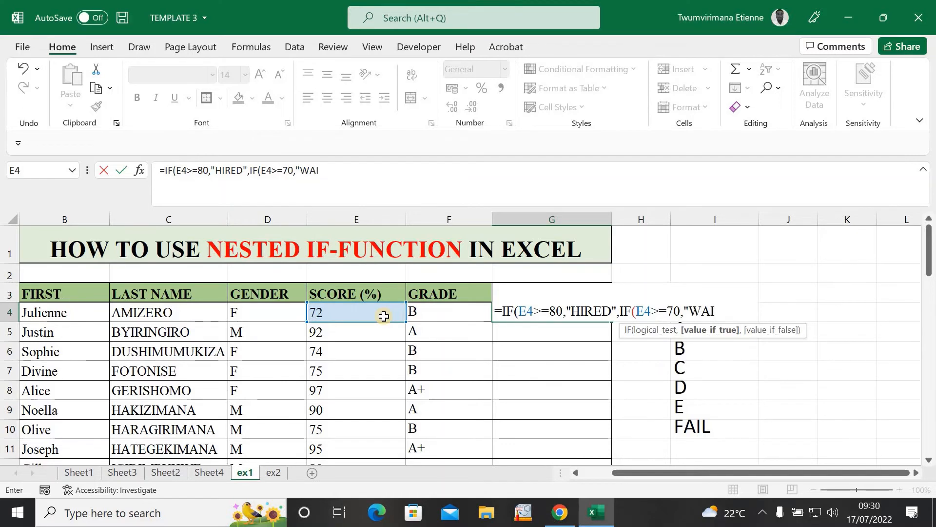
type("TING")
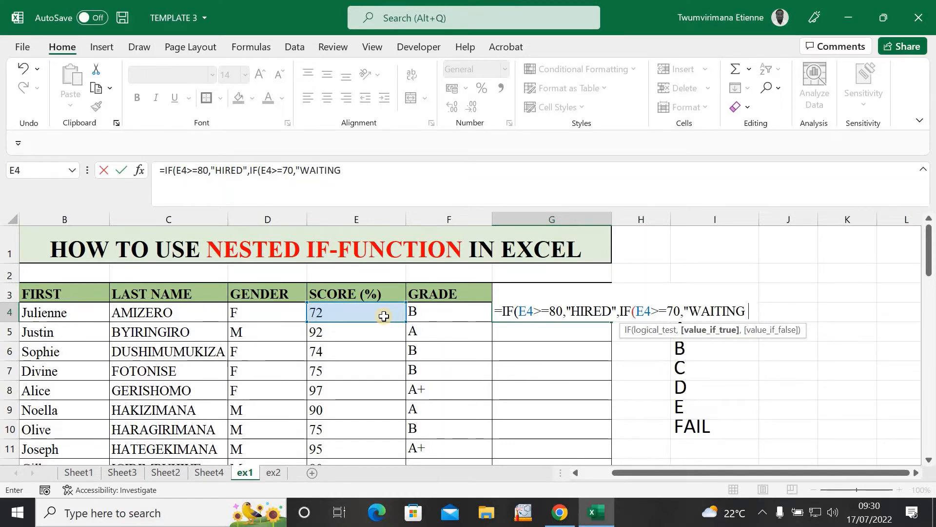
type("IST")
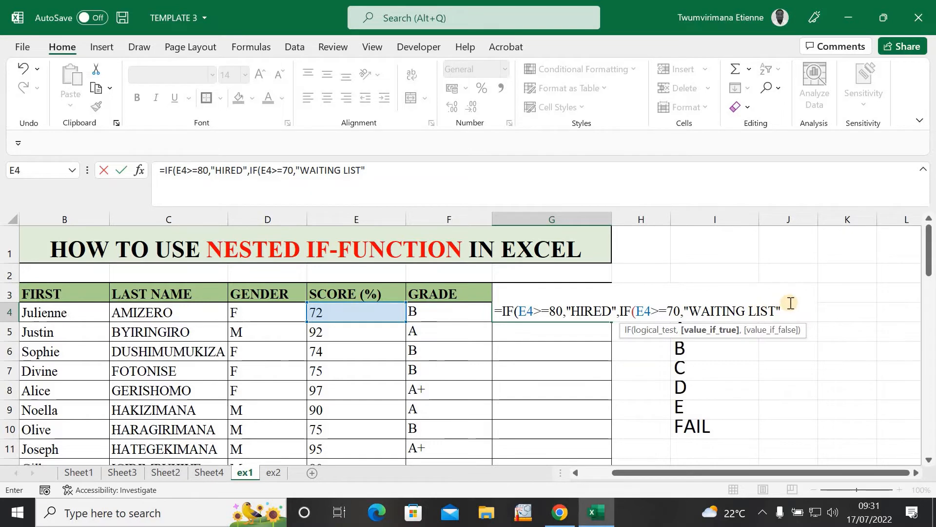
type(",\"FAIL")
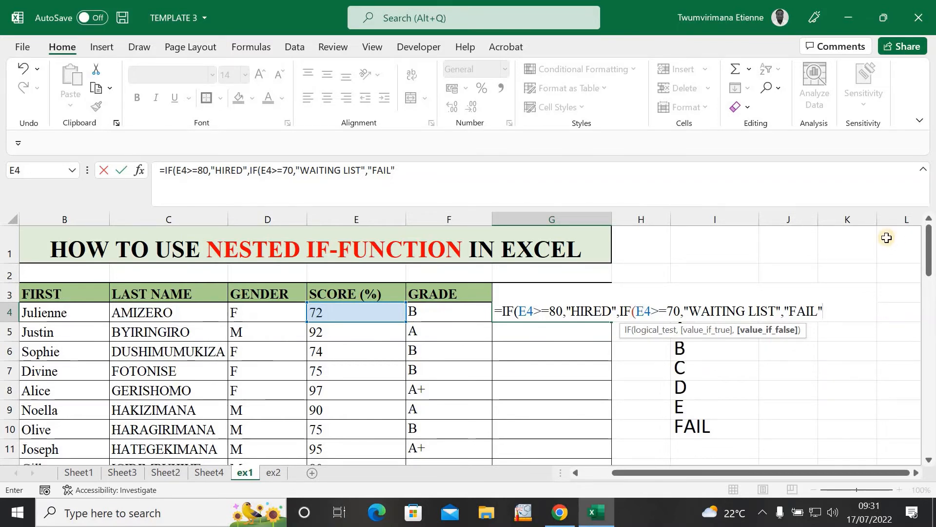
type("(")
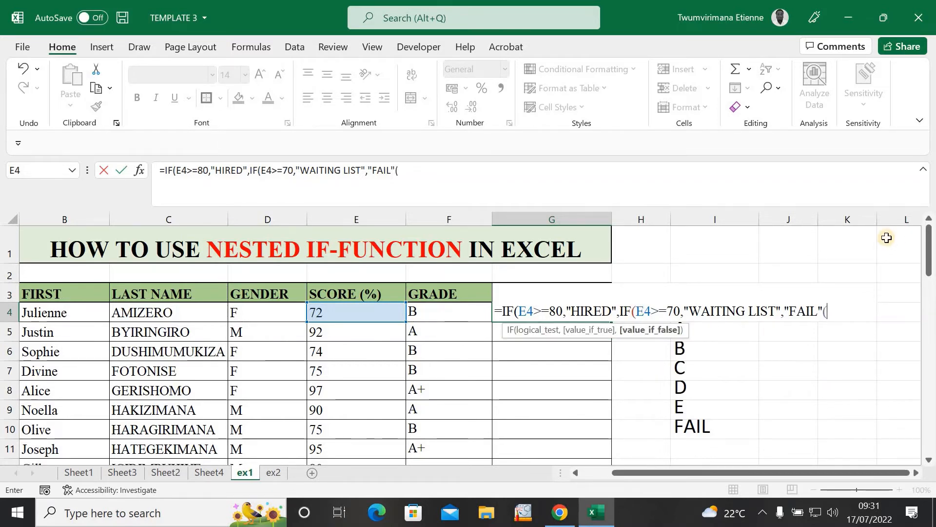
key("BackSpace")
type(")")
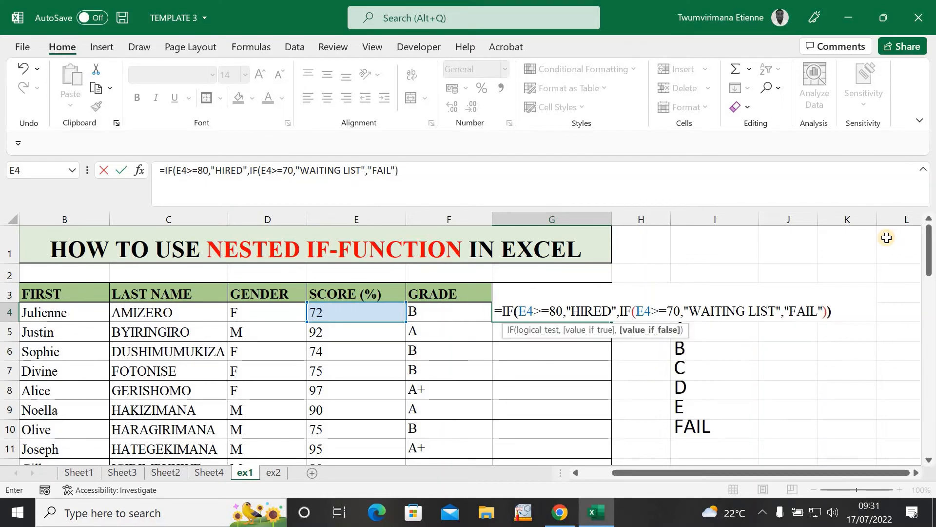
type(")")
key("Return")
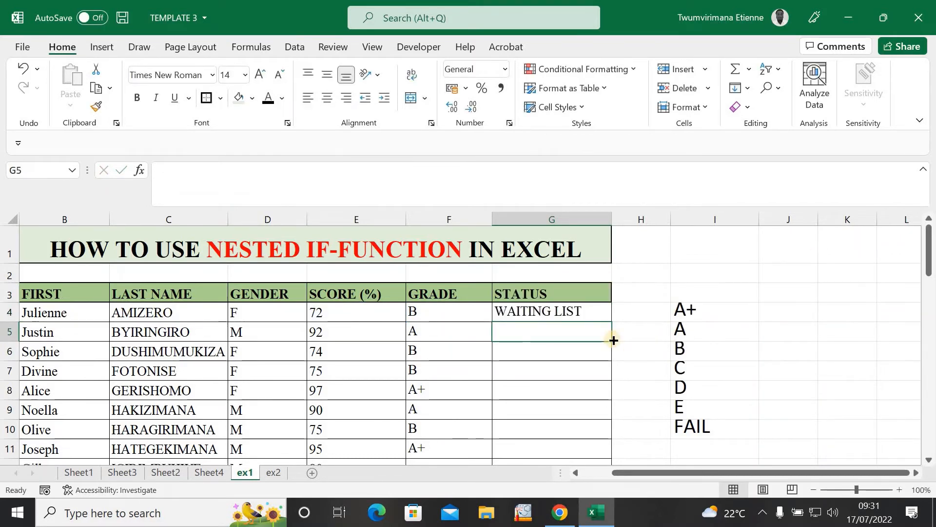
Step: Fill G4's STATUS formula down column G for every student
left_click(601, 314)
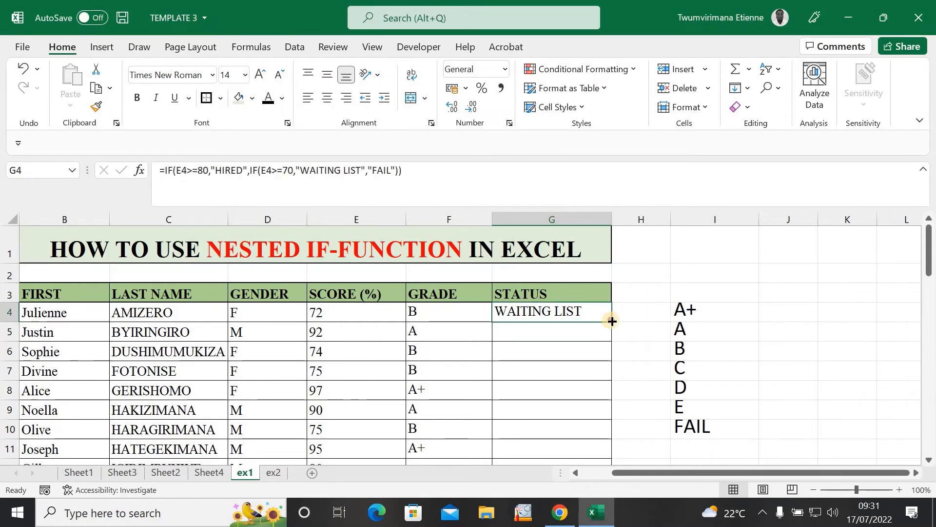
left_click_drag(612, 321, 614, 323)
double_click(611, 322)
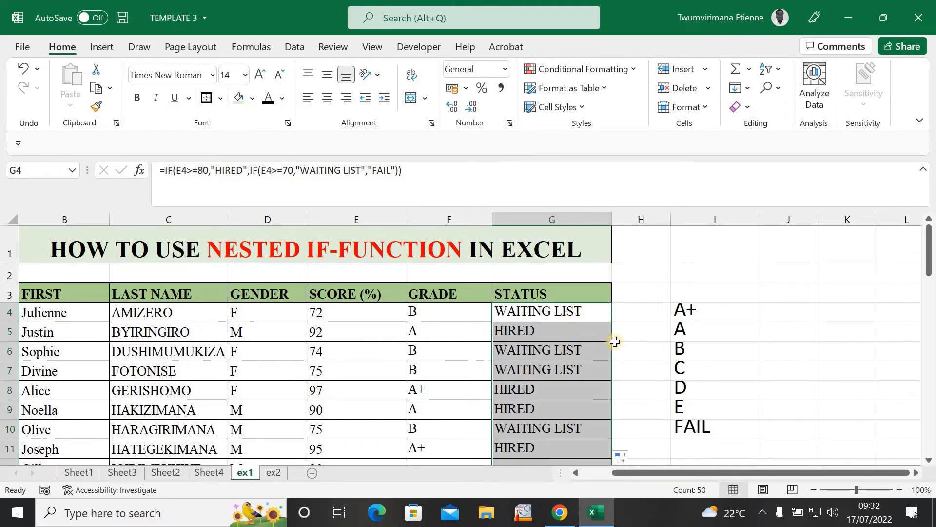
Step: Check the filled results in G22 and G23, then move to the ex2 sheet
left_click_drag(929, 258, 928, 235)
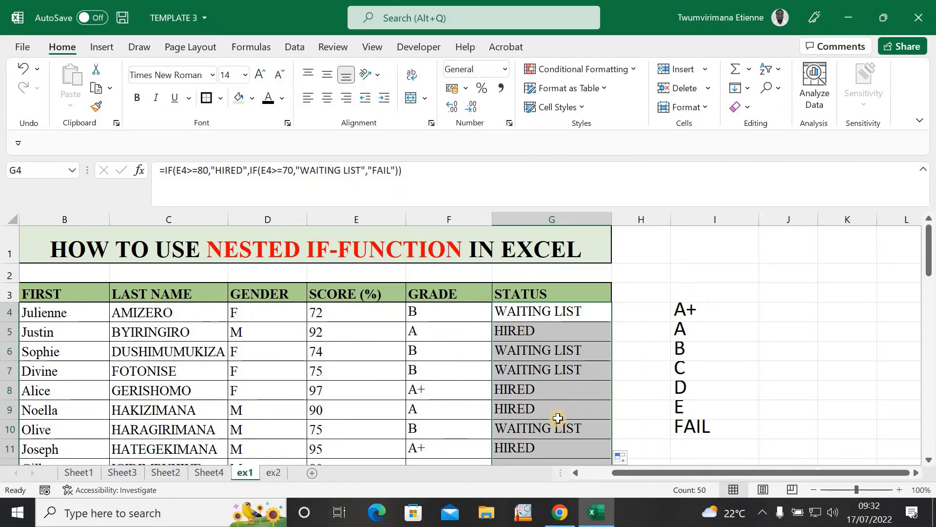
scroll(558, 418, "down", 5)
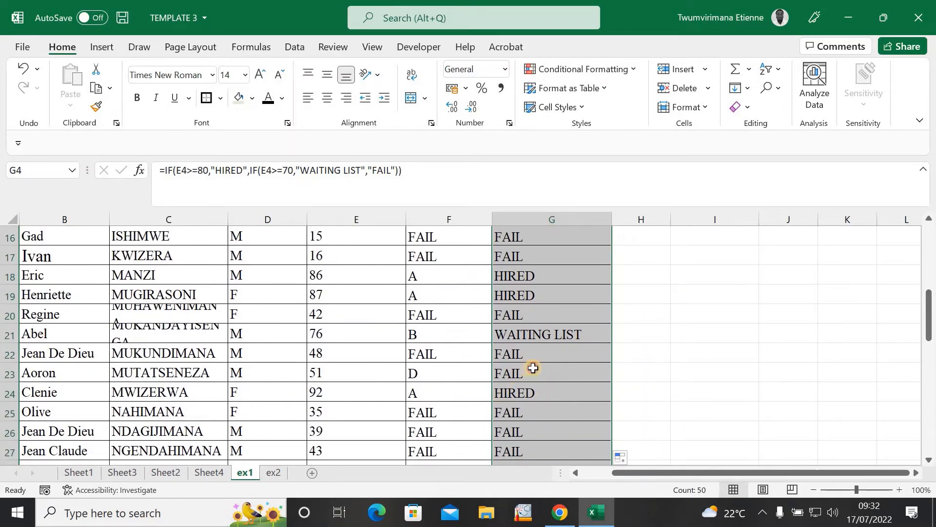
left_click(533, 369)
left_click(539, 348)
left_click(634, 332)
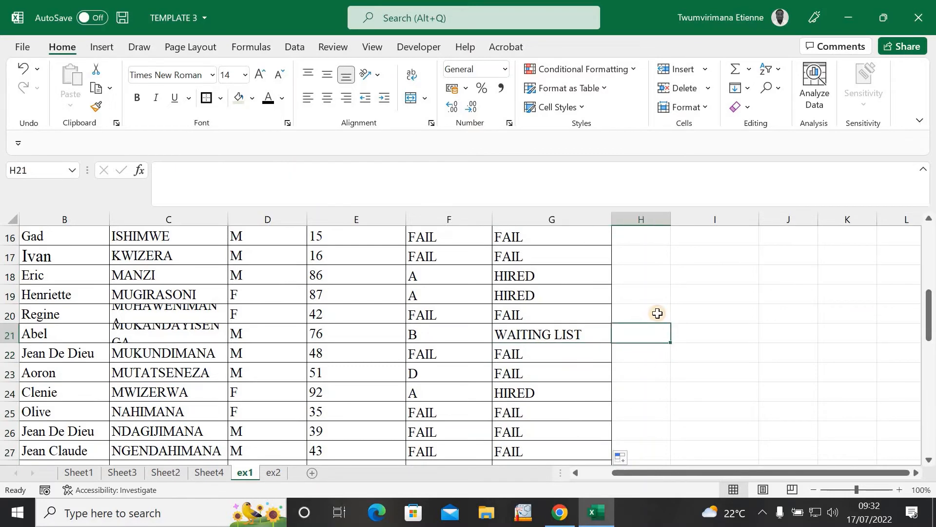
scroll(658, 314, "up", 5)
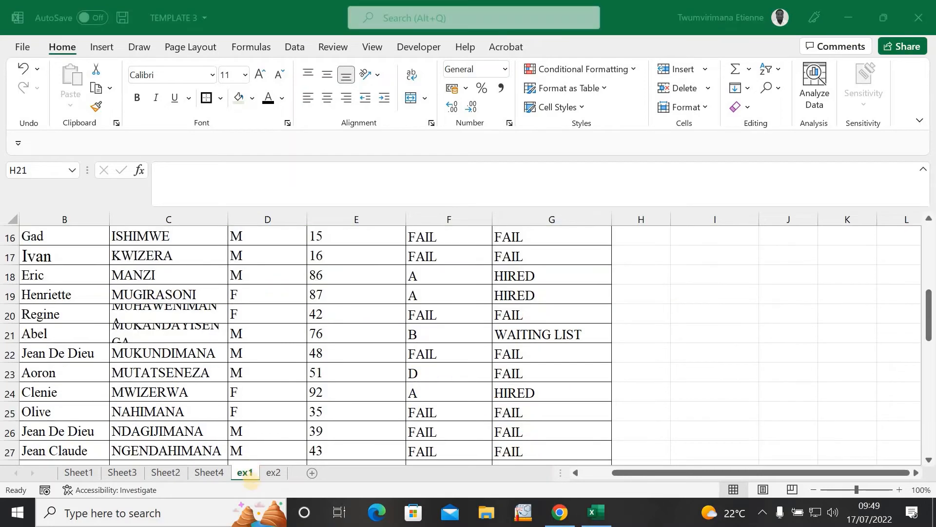
left_click(275, 475)
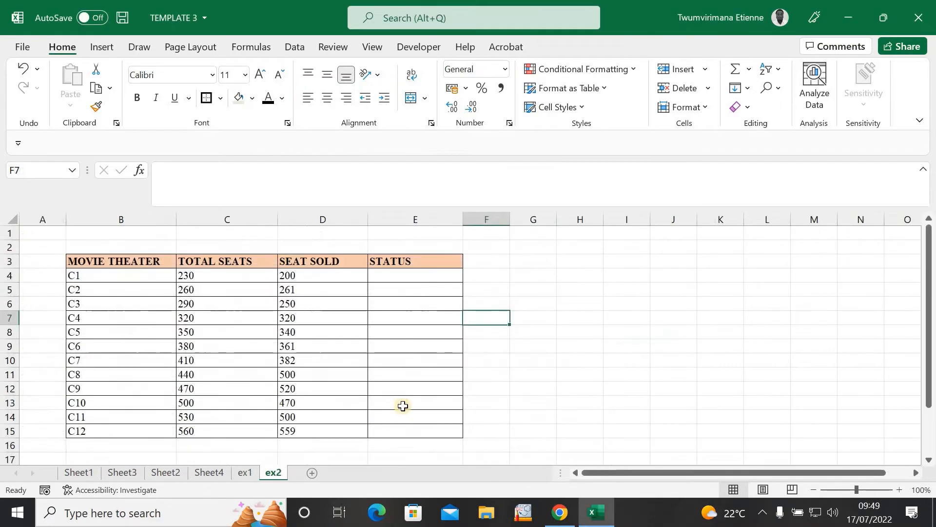
left_click(394, 282)
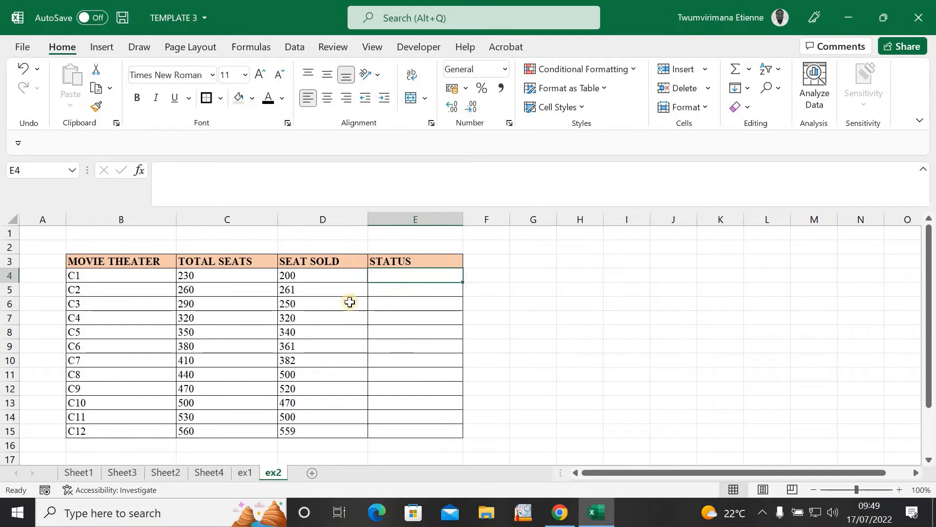
left_click(103, 274)
left_click(104, 297)
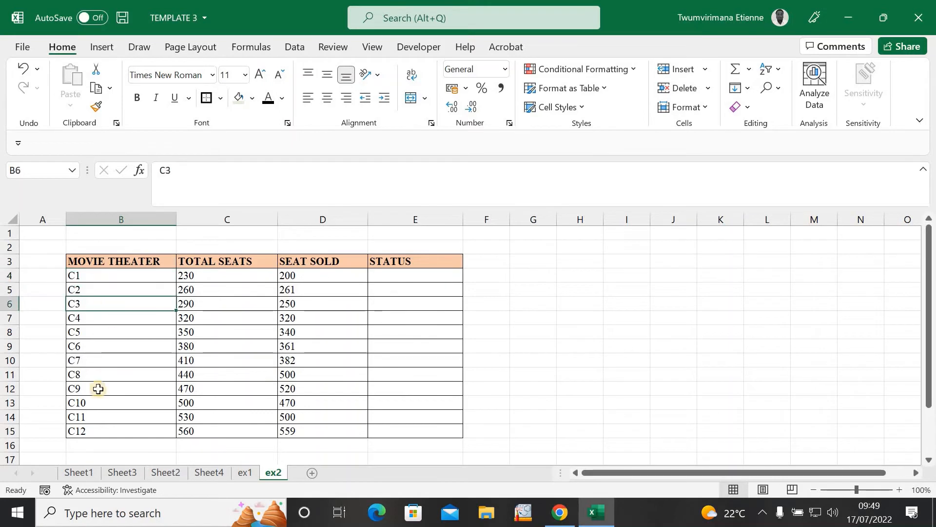
left_click(98, 389)
left_click(100, 430)
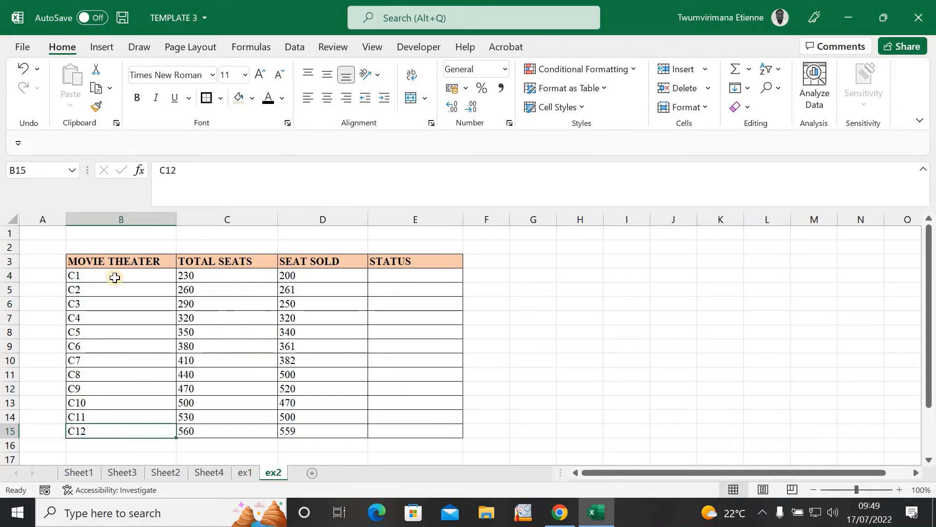
left_click(114, 277)
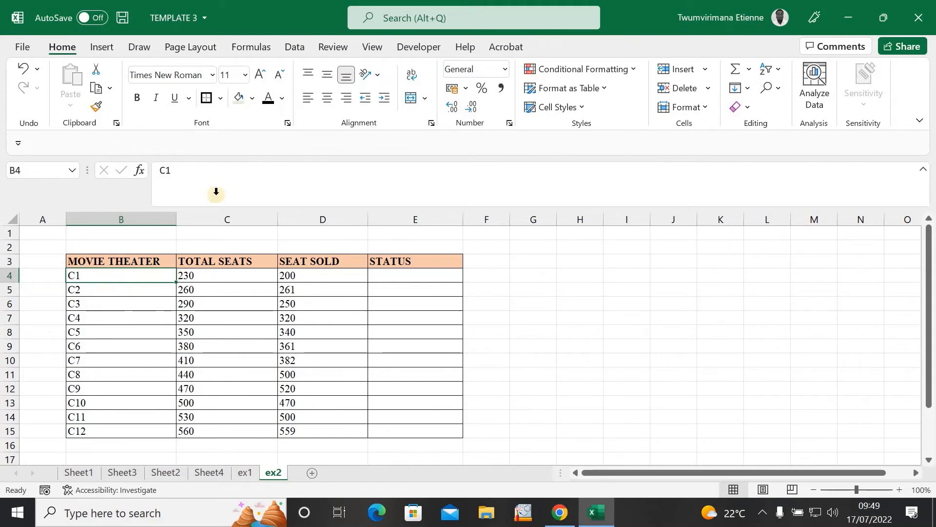
left_click(213, 278)
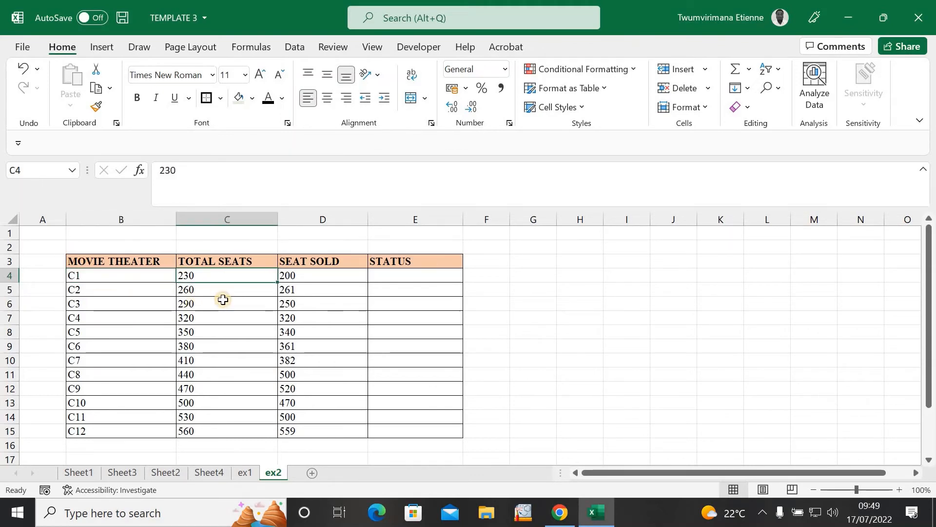
left_click(216, 319)
left_click(218, 362)
left_click(214, 412)
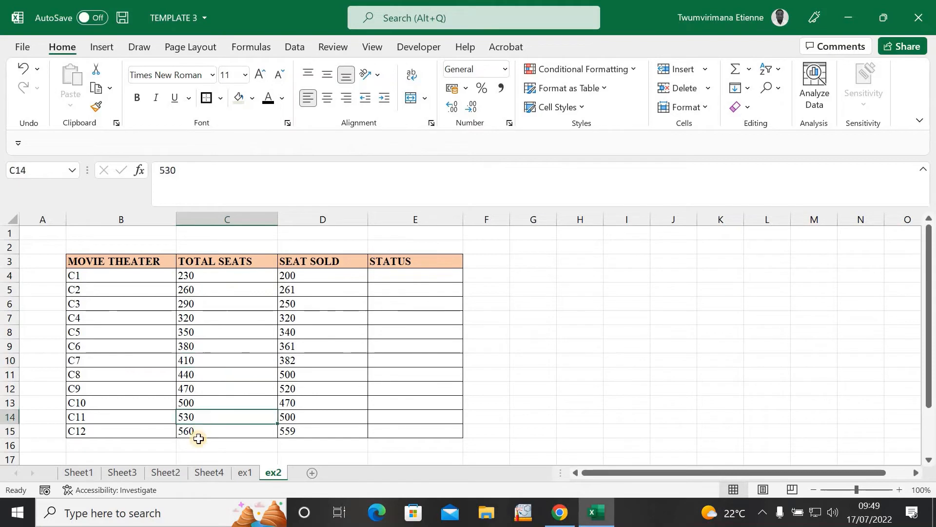
left_click(198, 444, "shift")
left_click(213, 371)
left_click(207, 313)
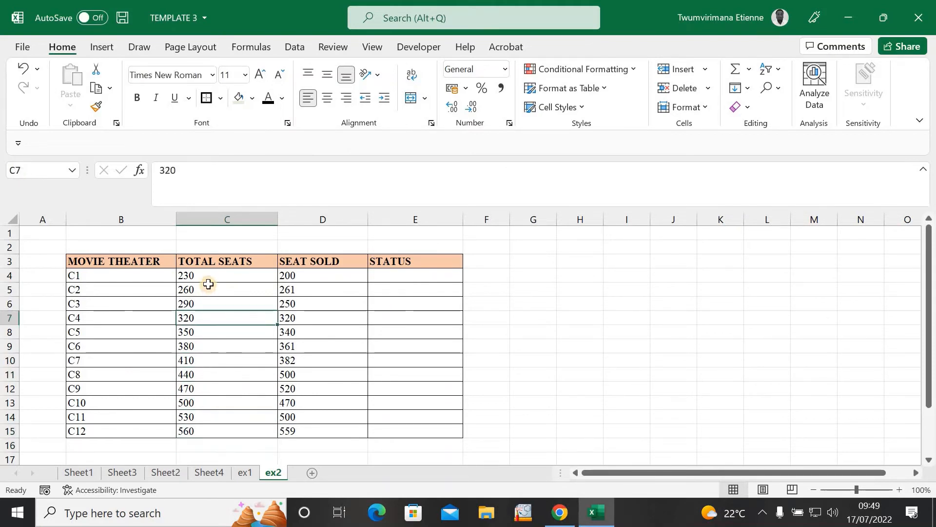
left_click(210, 289)
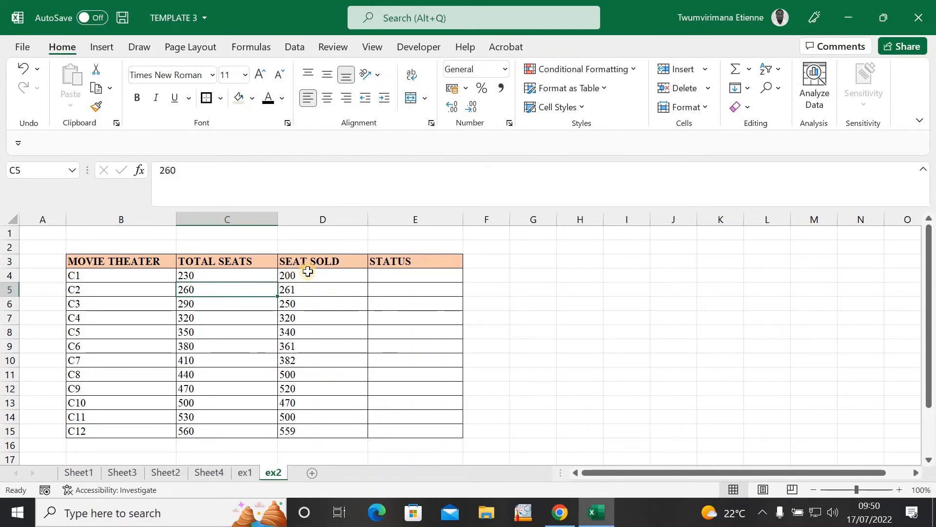
left_click(307, 273)
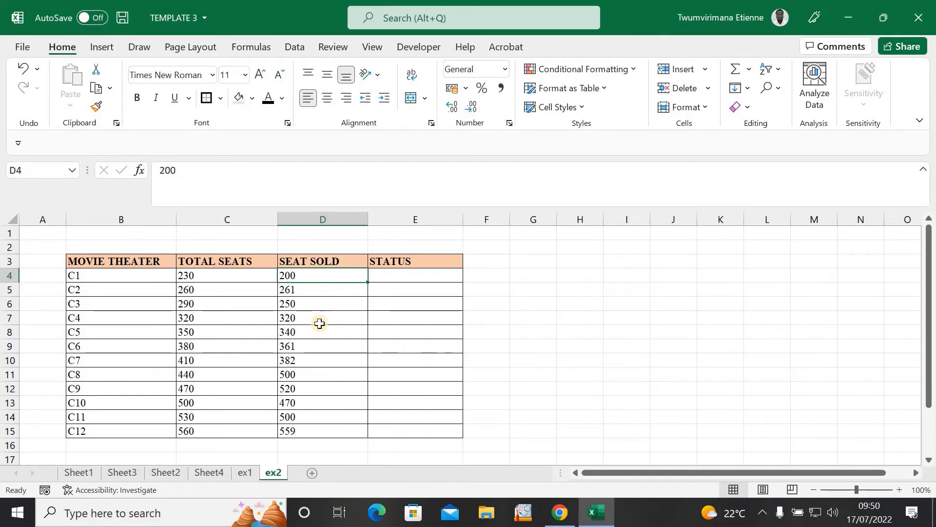
key("Down")
key("Down")
key("Down")
key("Down")
key("Down")
key("Down")
left_click(316, 388)
left_click(311, 332)
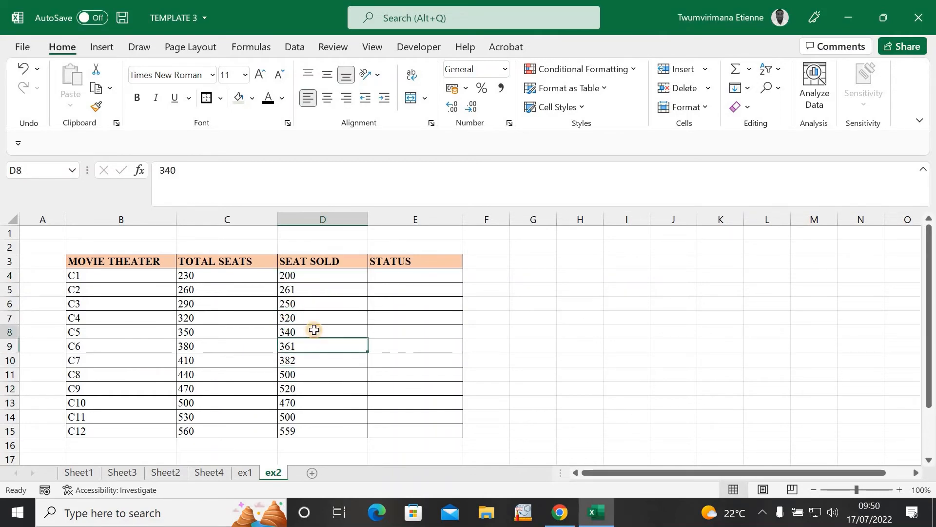
left_click(302, 276)
left_click(231, 276)
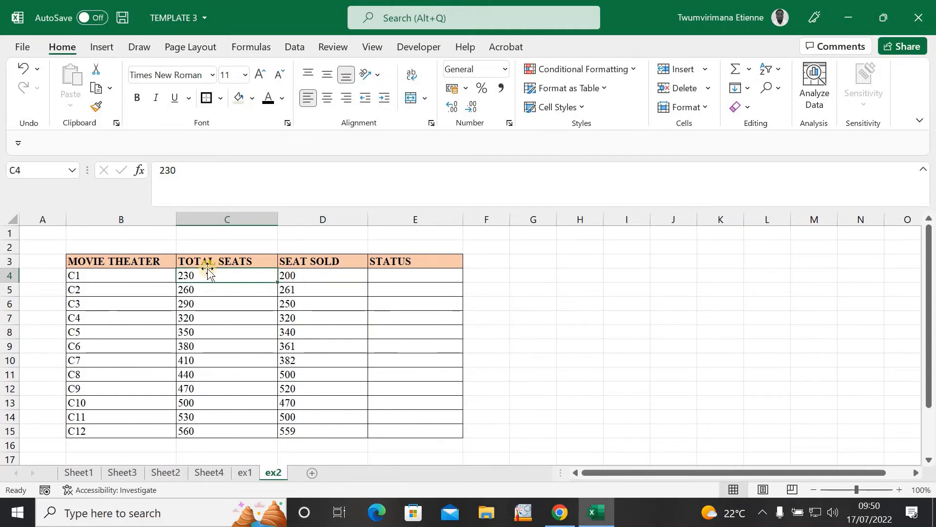
left_click(312, 277)
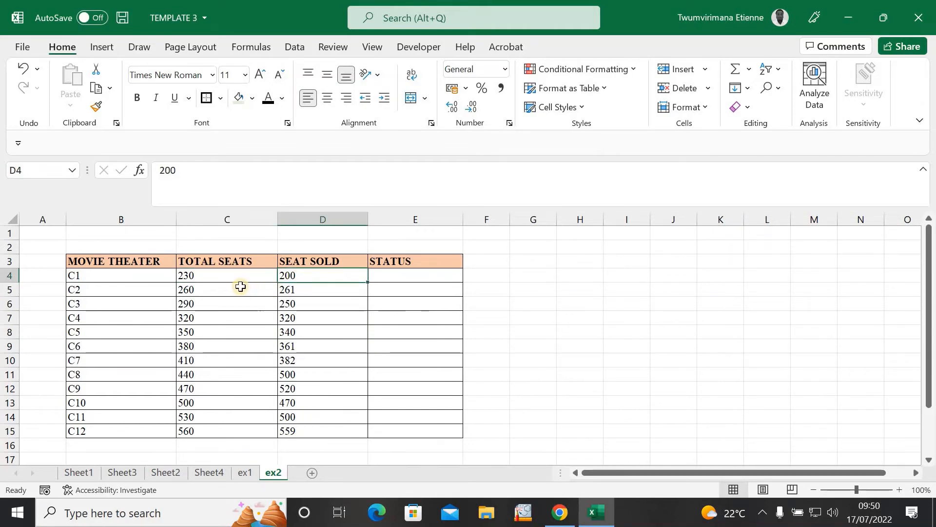
left_click(230, 276)
left_click(116, 274)
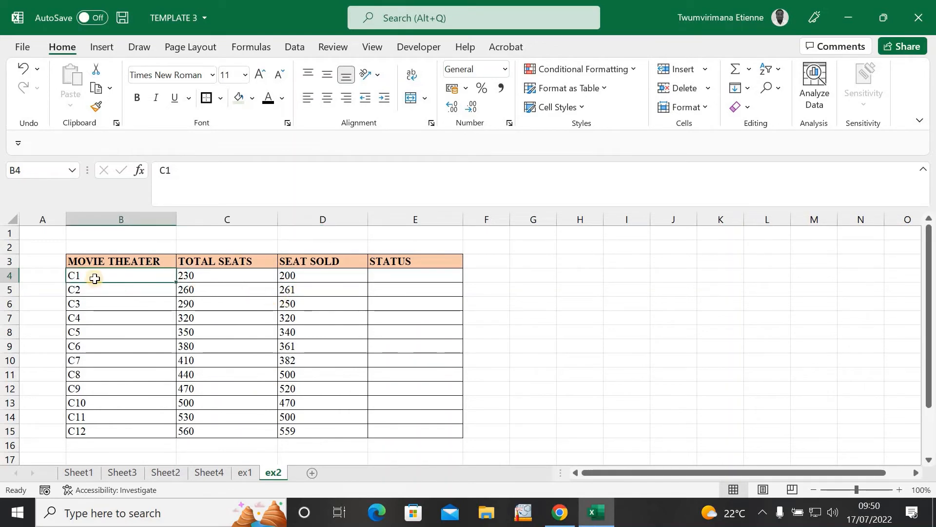
left_click(227, 288)
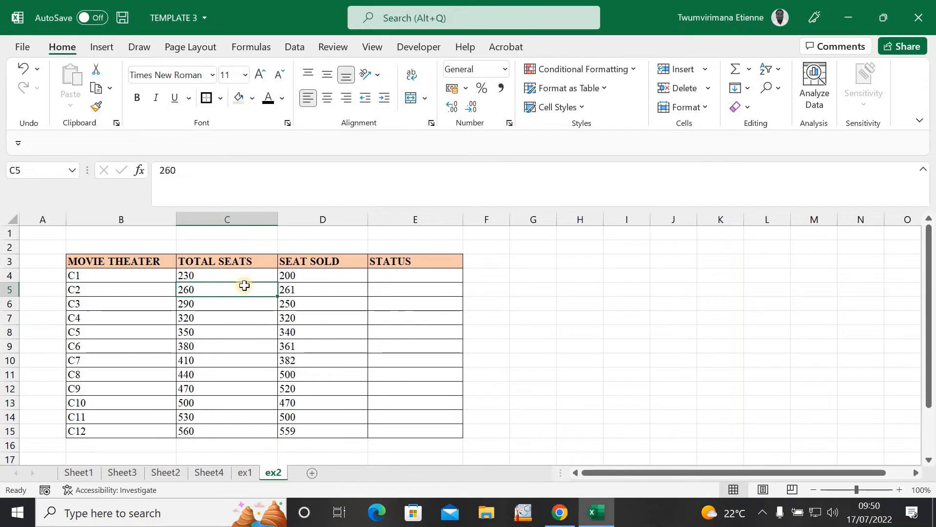
left_click(300, 288)
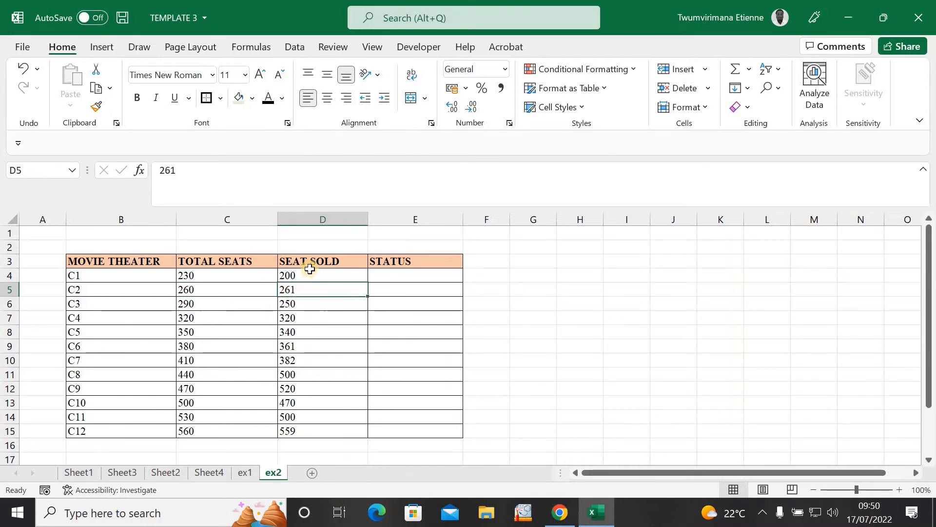
left_click(304, 305)
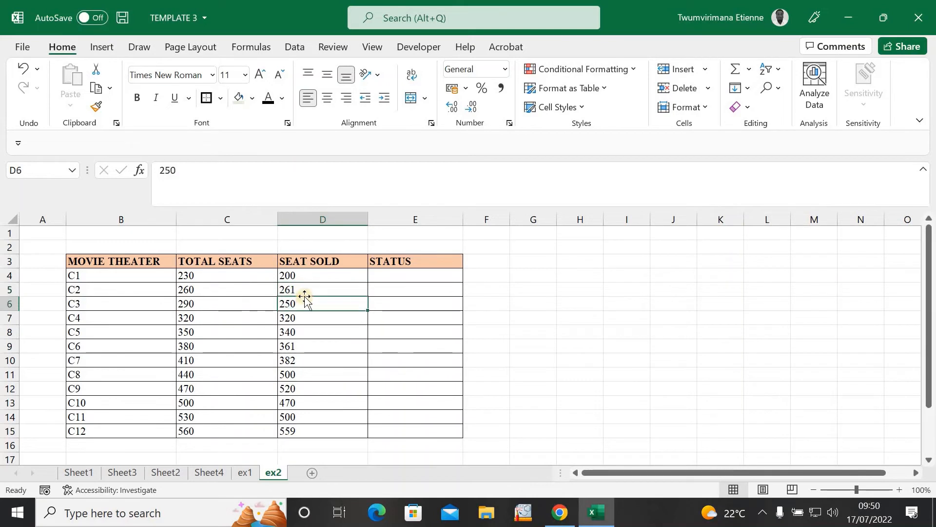
left_click(292, 289)
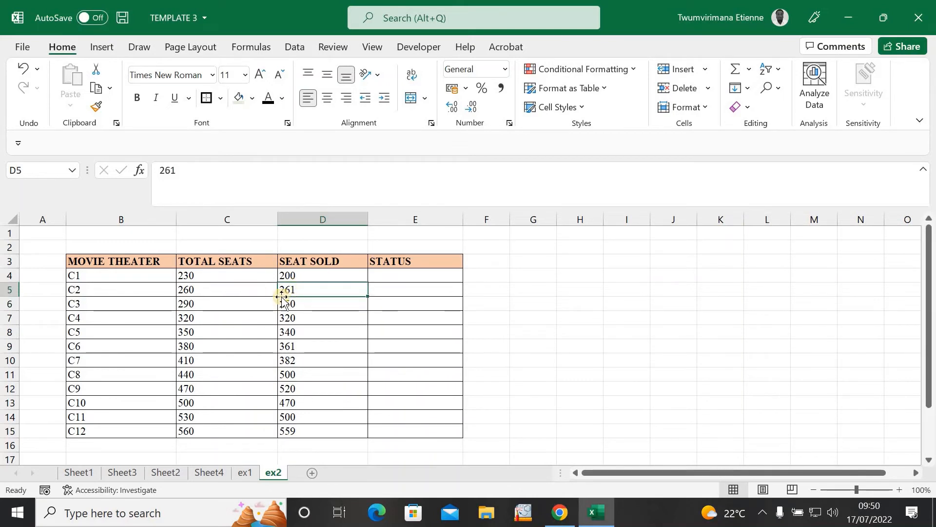
left_click(308, 299)
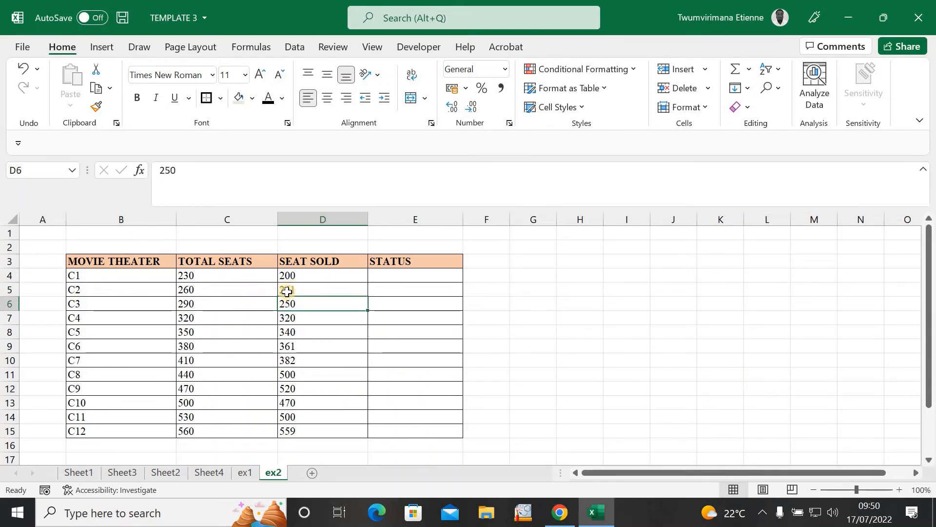
left_click(286, 291)
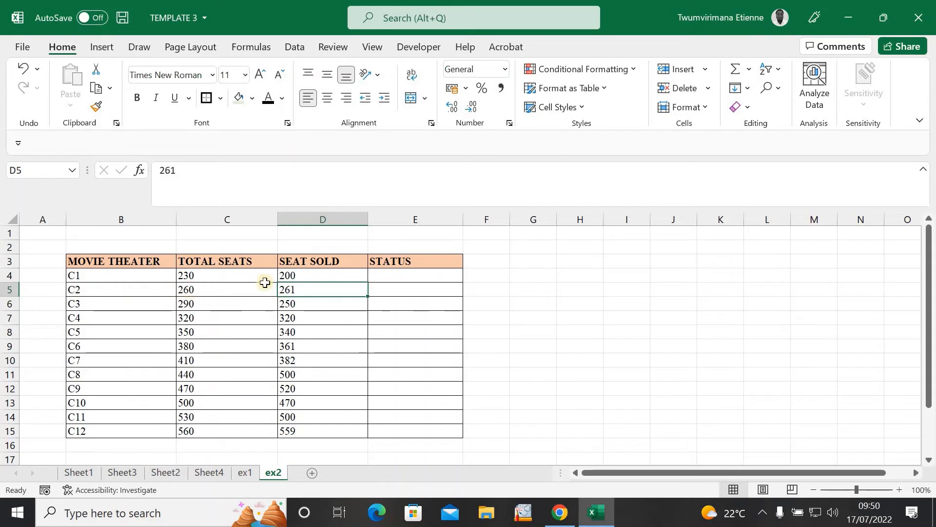
left_click(226, 294)
left_click(230, 304)
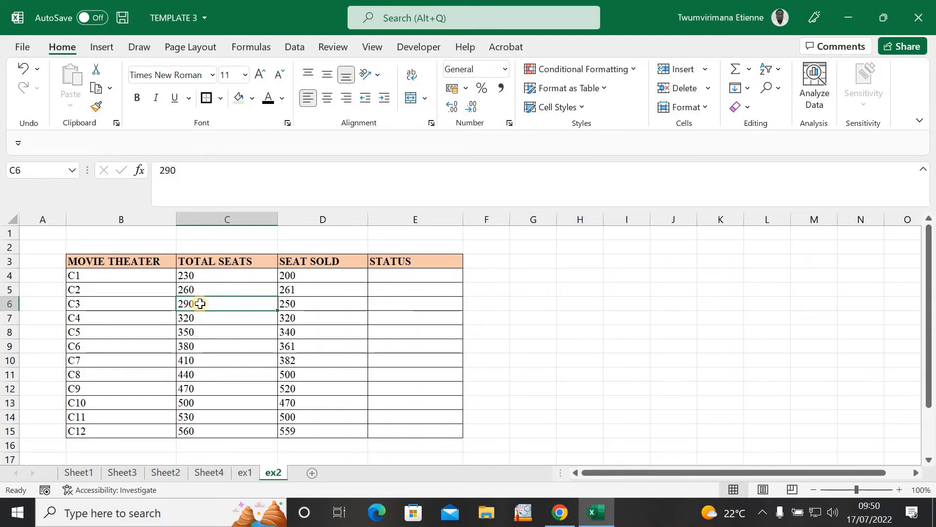
left_click(291, 303)
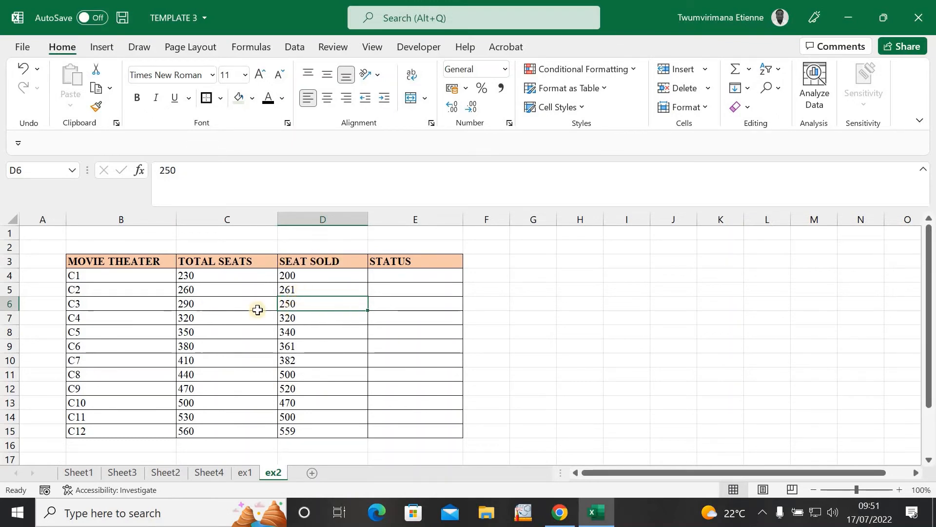
left_click(219, 306)
left_click(294, 303)
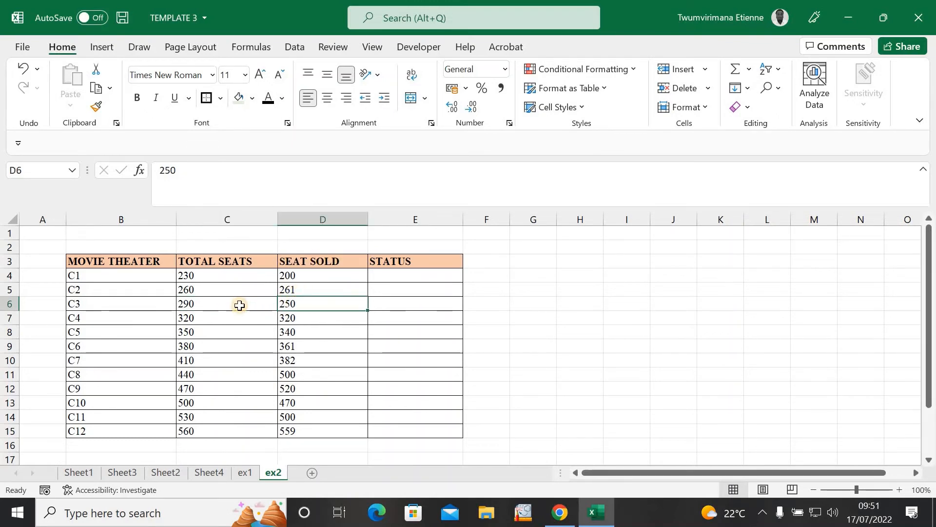
left_click(241, 304)
left_click(301, 306)
left_click(219, 305)
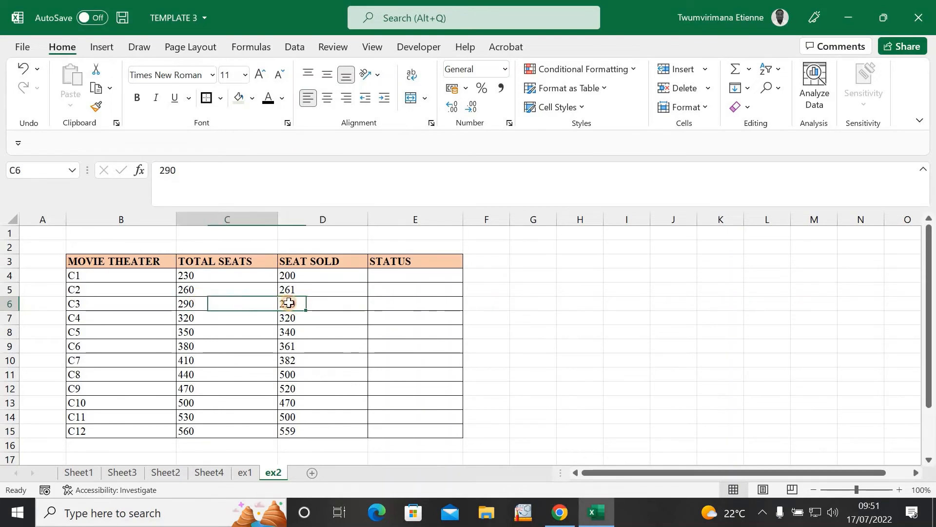
left_click(295, 305)
left_click(240, 303)
left_click(309, 303)
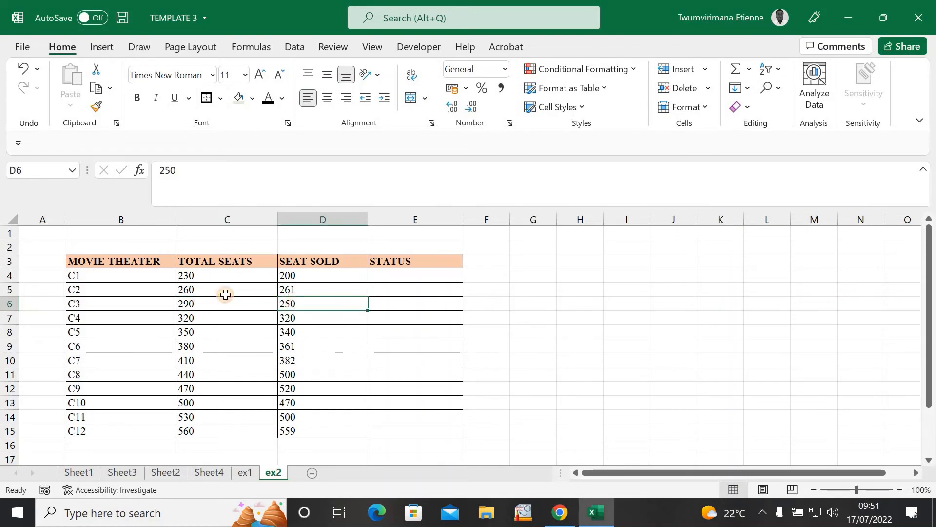
left_click(220, 304)
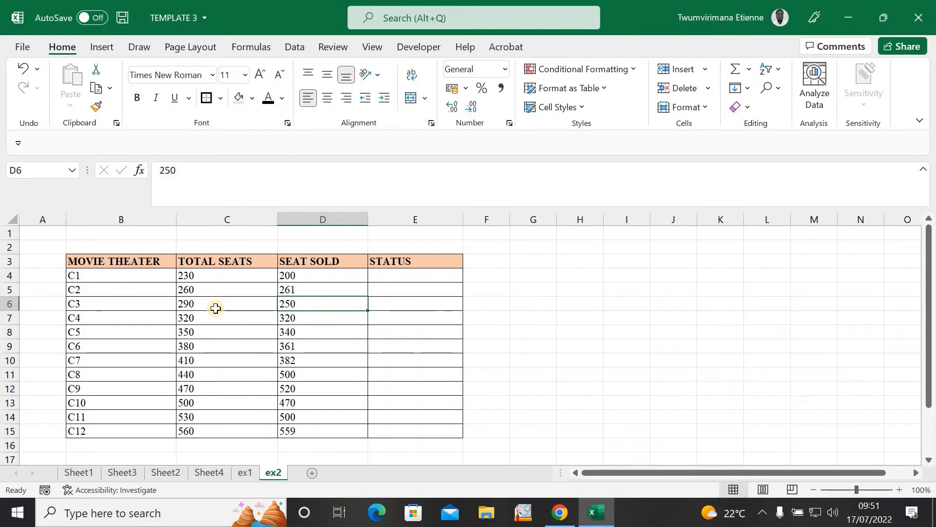
left_click(232, 307)
left_click(310, 307)
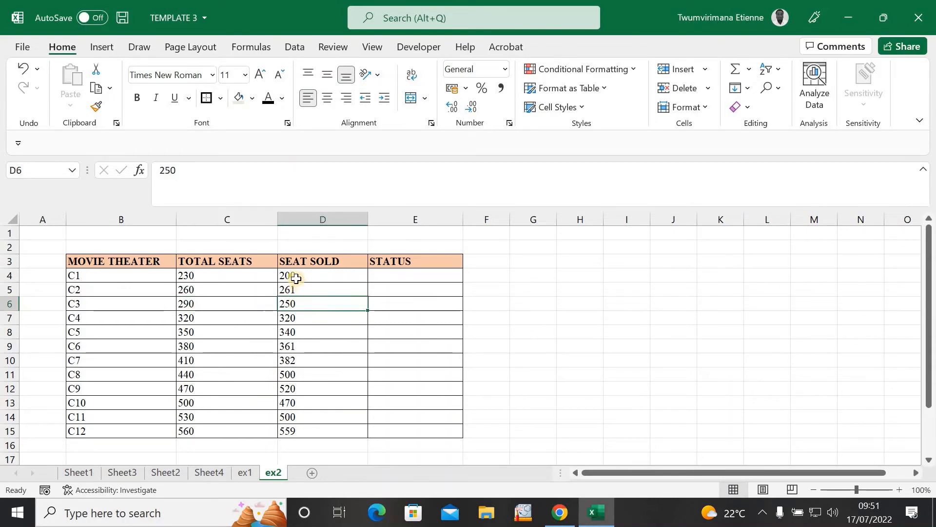
left_click(386, 275)
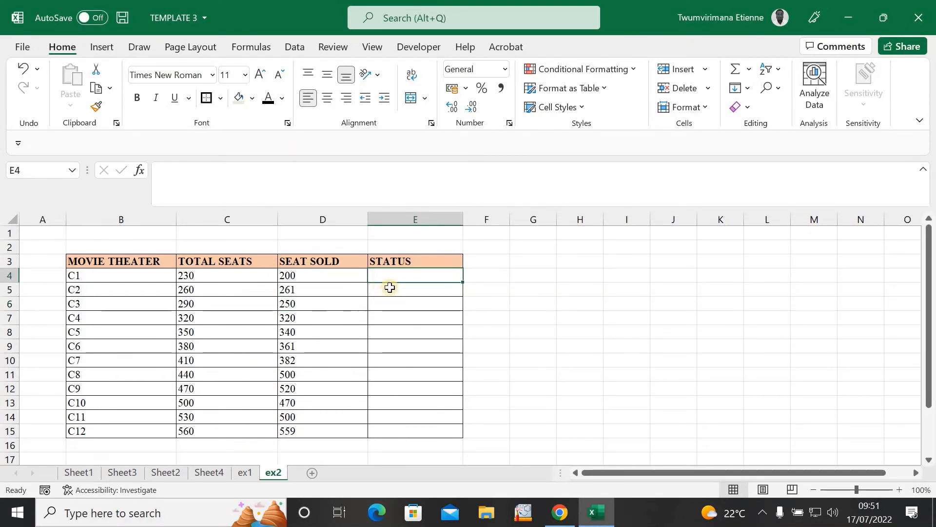
Step: Begin E4's formula as =IF(C4=D4,"FULL", followed by a nested IF
type("=")
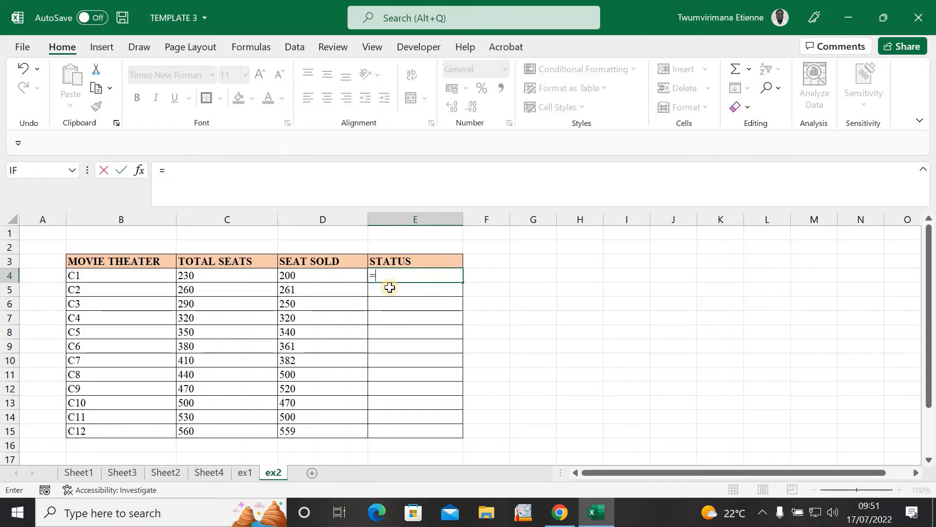
type("IF")
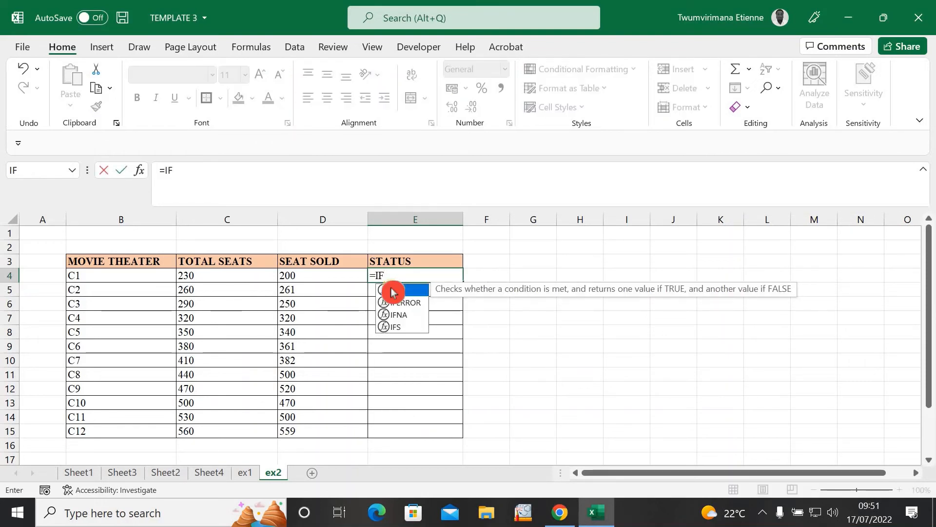
double_click(393, 291)
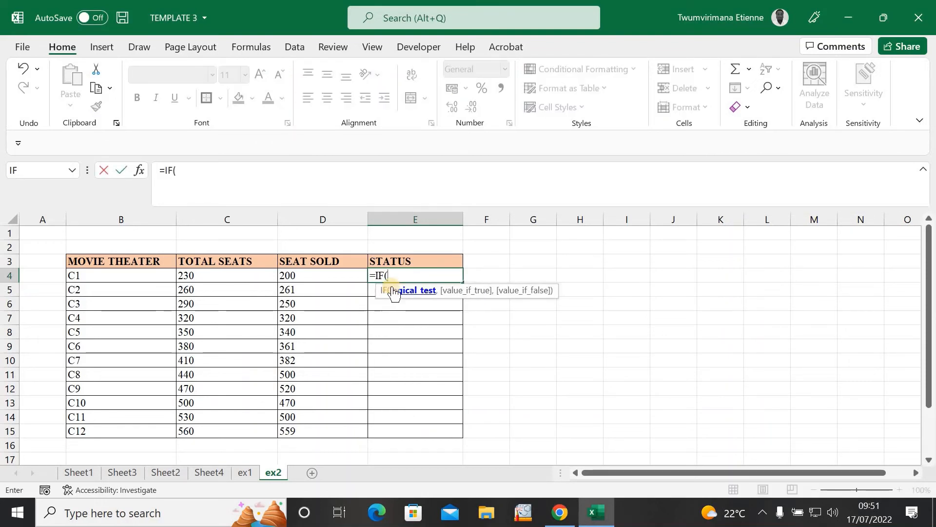
left_click(223, 280)
type("=")
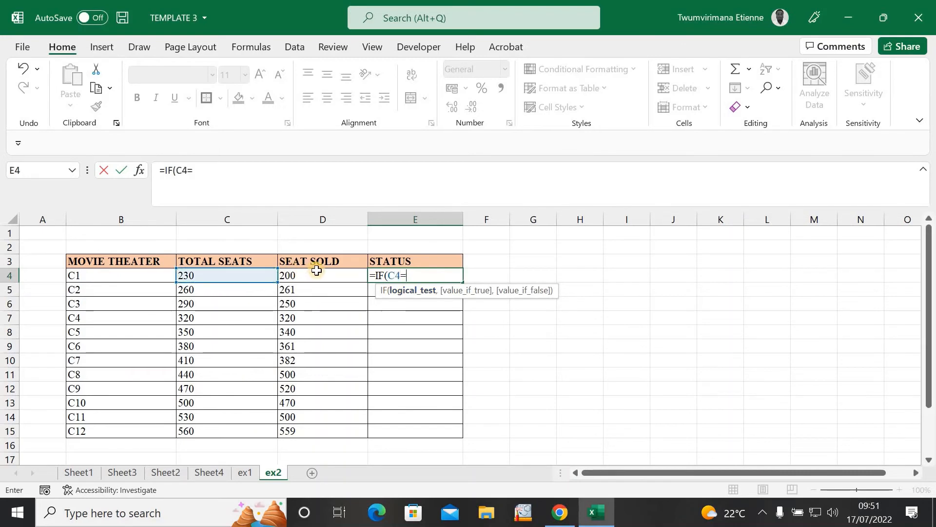
left_click(328, 276)
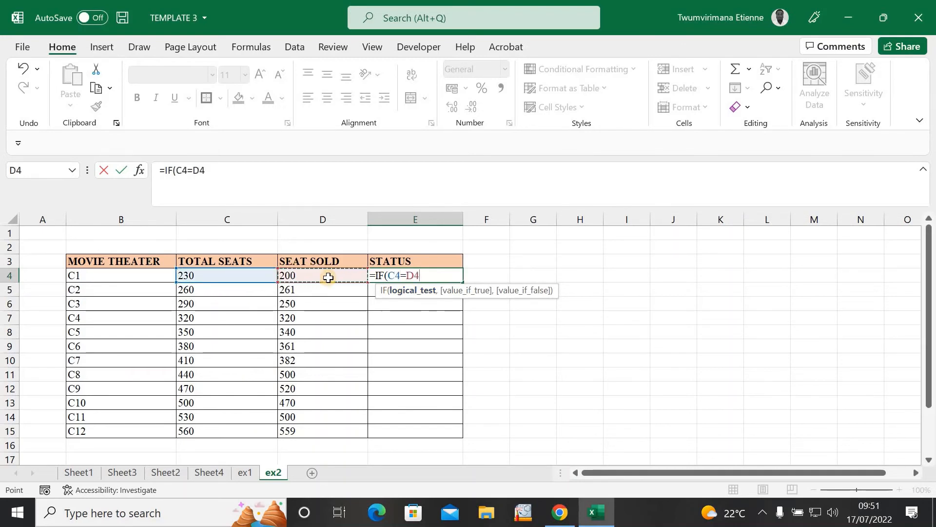
type(",")
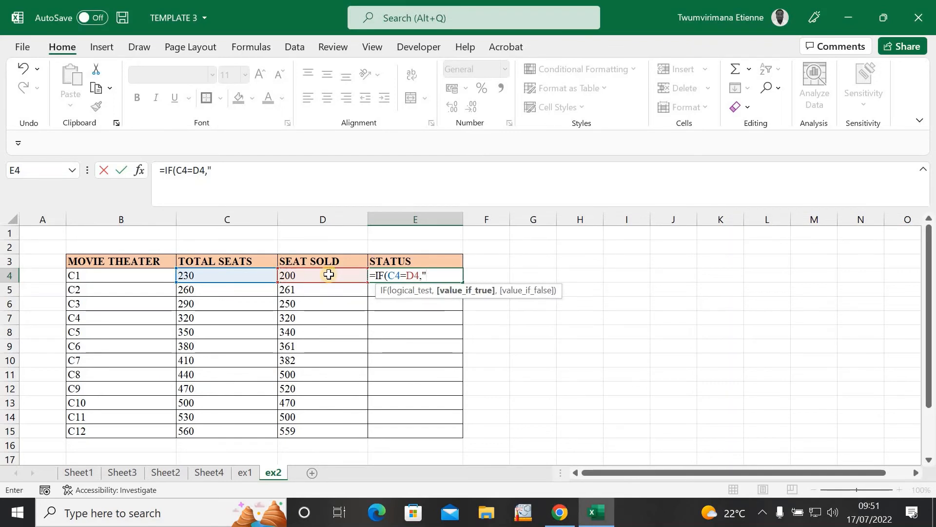
type("\"FULL")
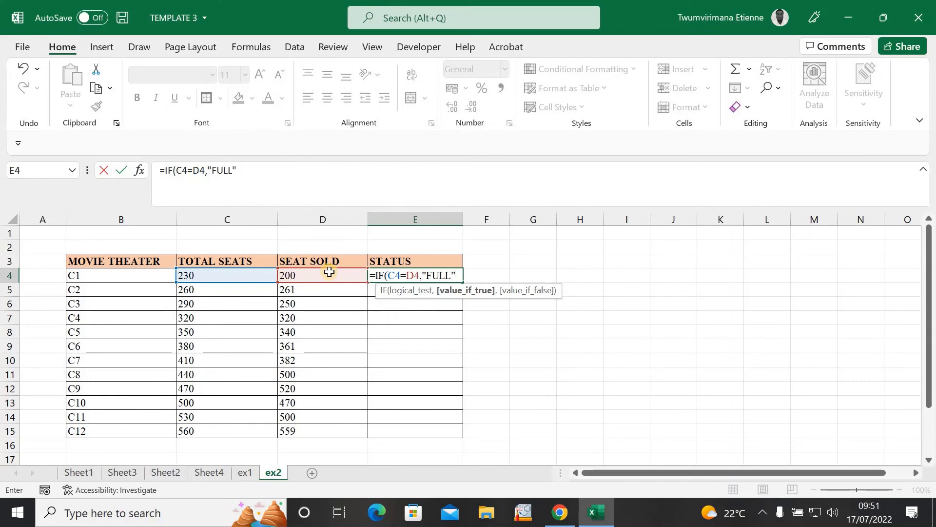
type("\",")
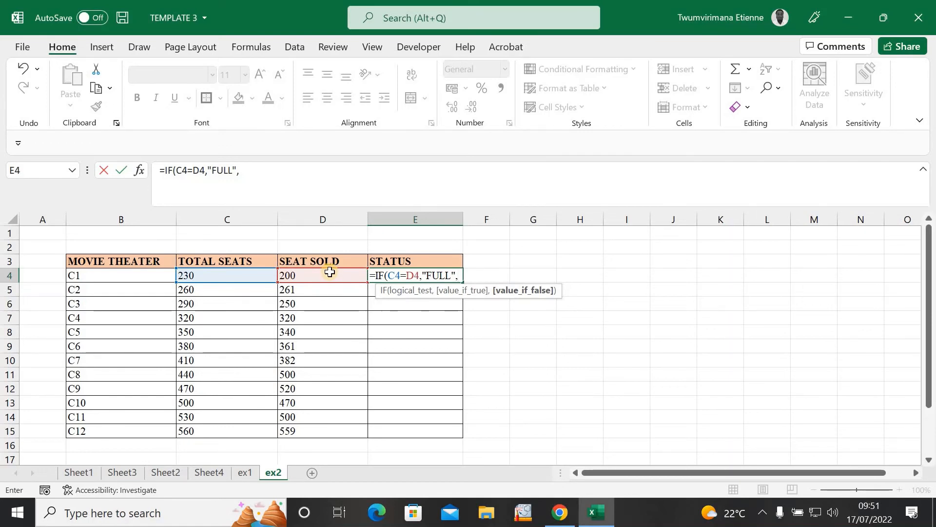
type("IF")
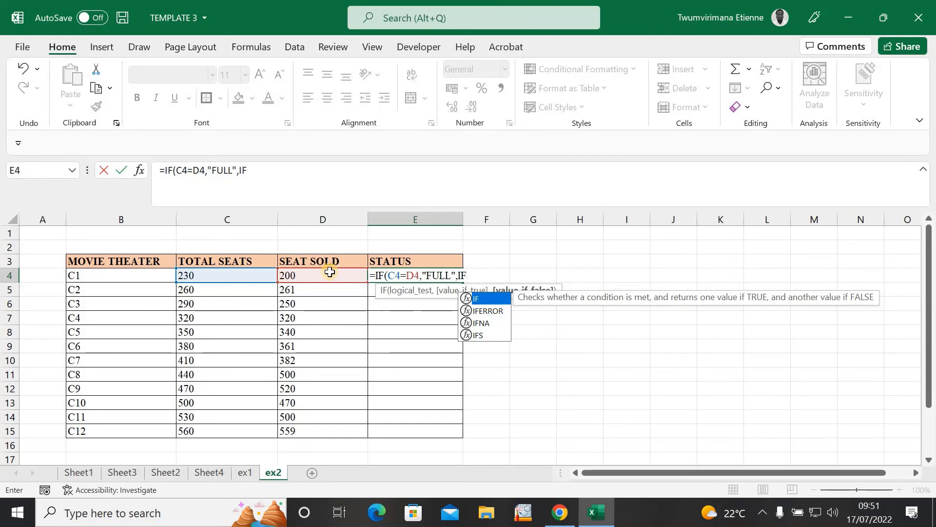
type(")(")
Step: Complete the nested IF so D4>C4 gives "OVERBOOKED", else "SEAT AVAILABLE", and commit E4
key("BackSpace")
type("(")
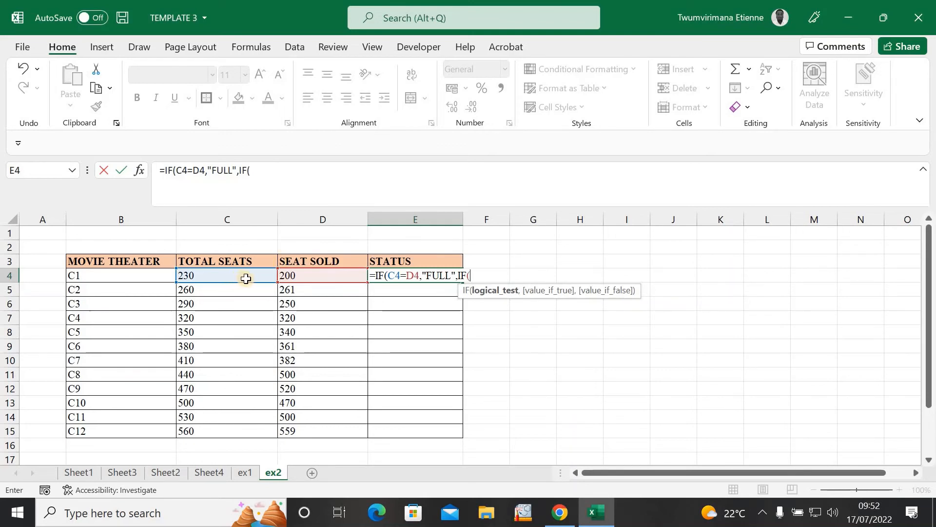
left_click(298, 278)
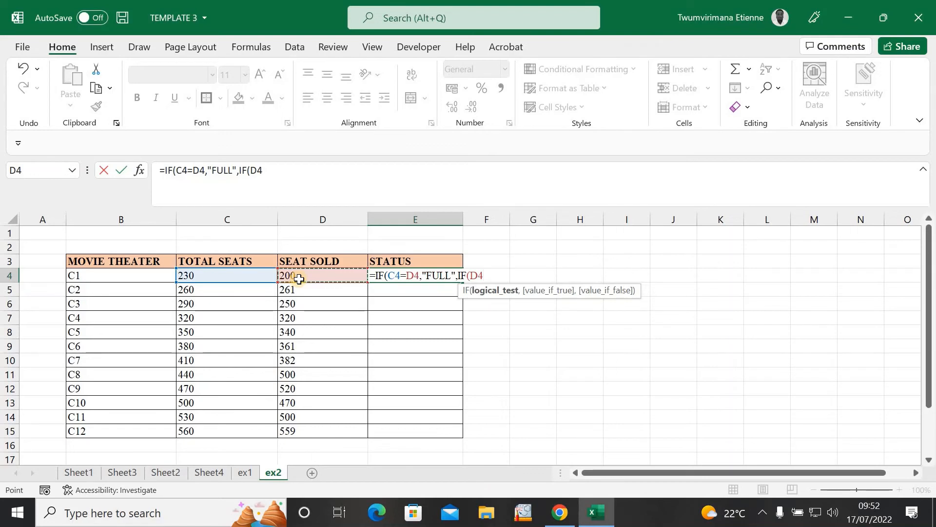
type(">")
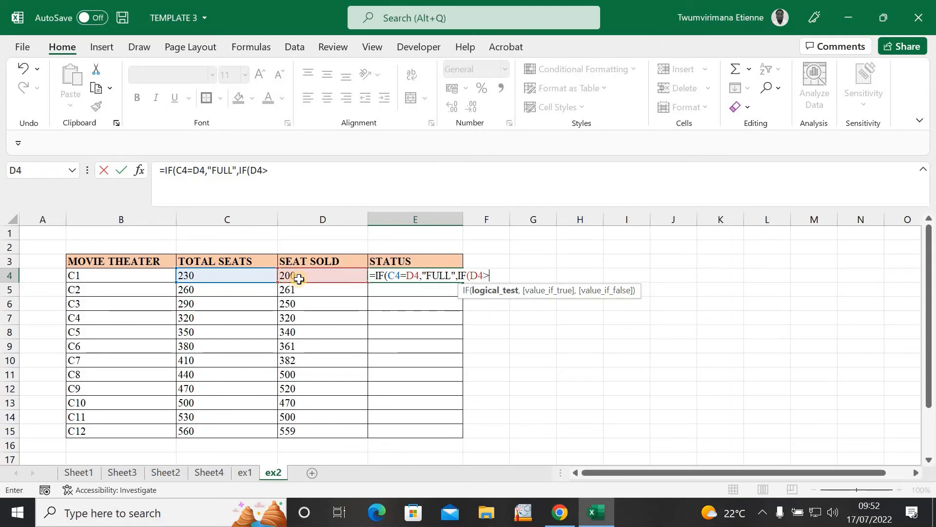
left_click(205, 276)
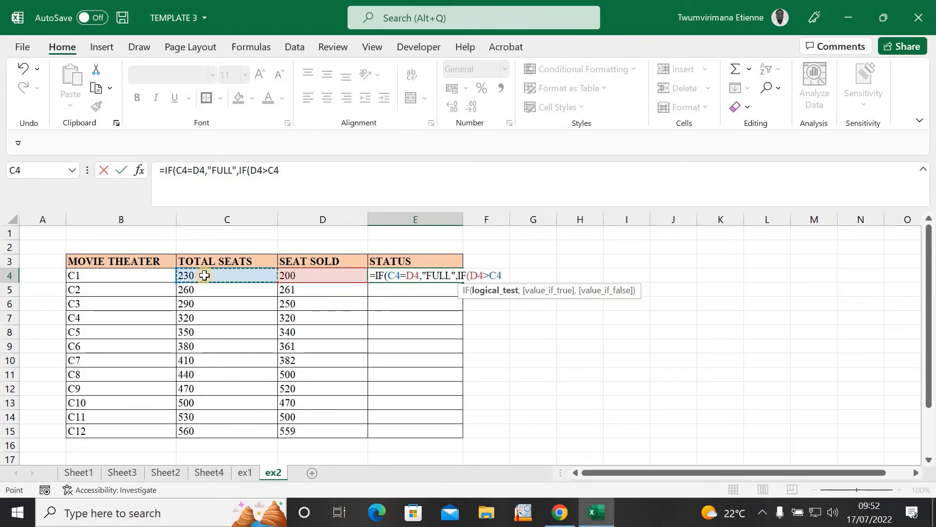
type(",")
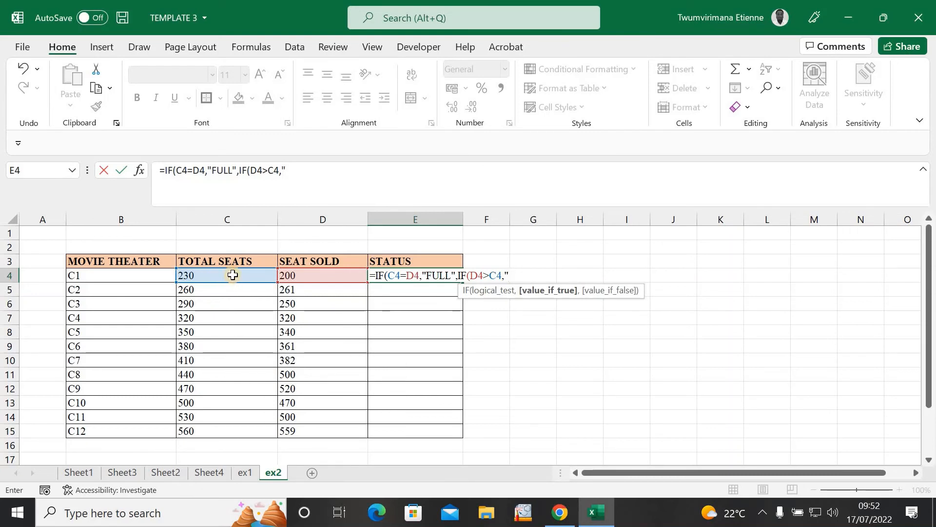
type("OVERBOOKED")
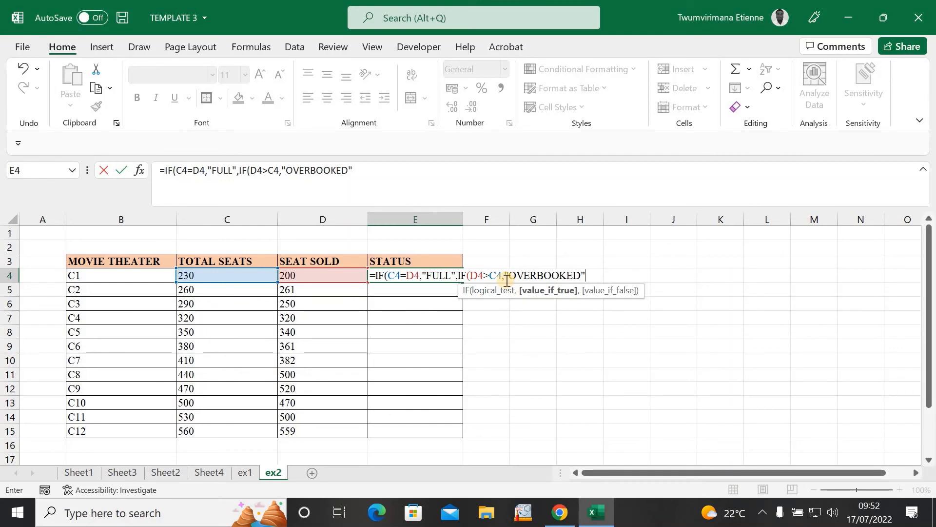
type(",")
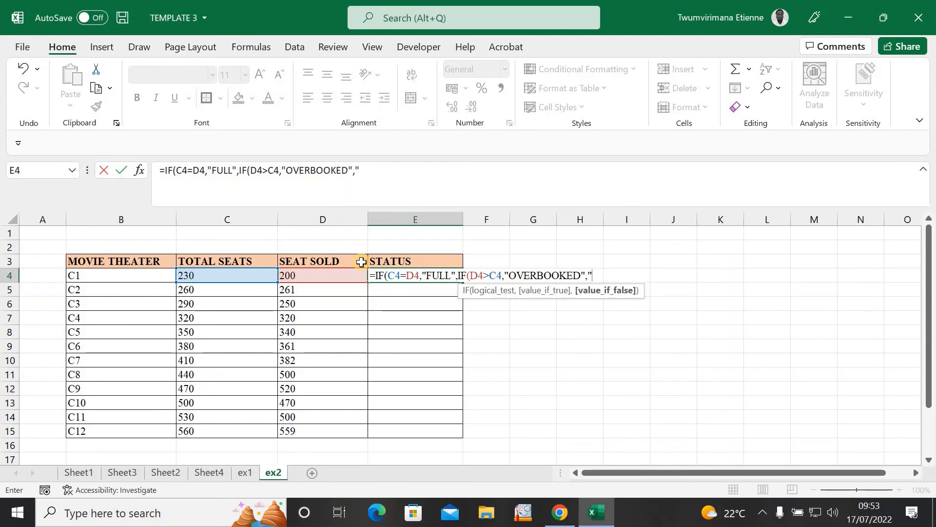
type("SEAT AVA")
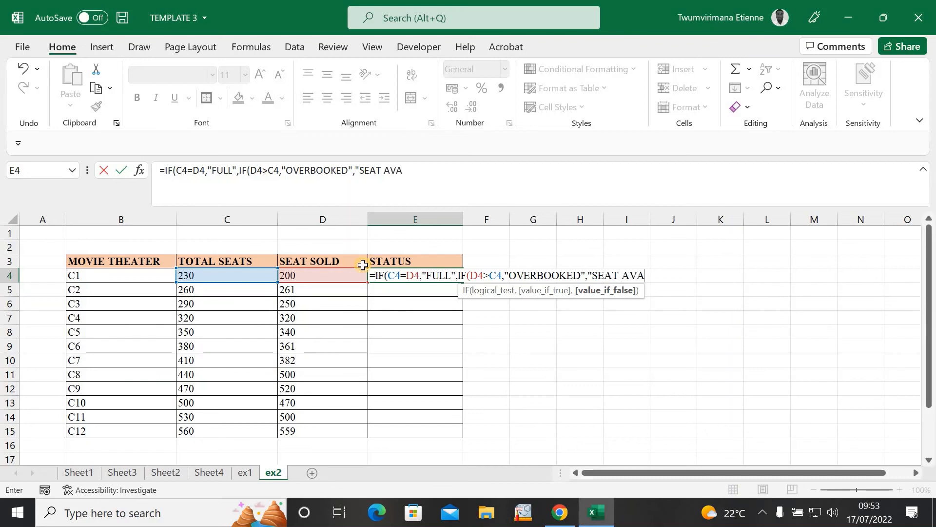
type("ILABLE\"(")
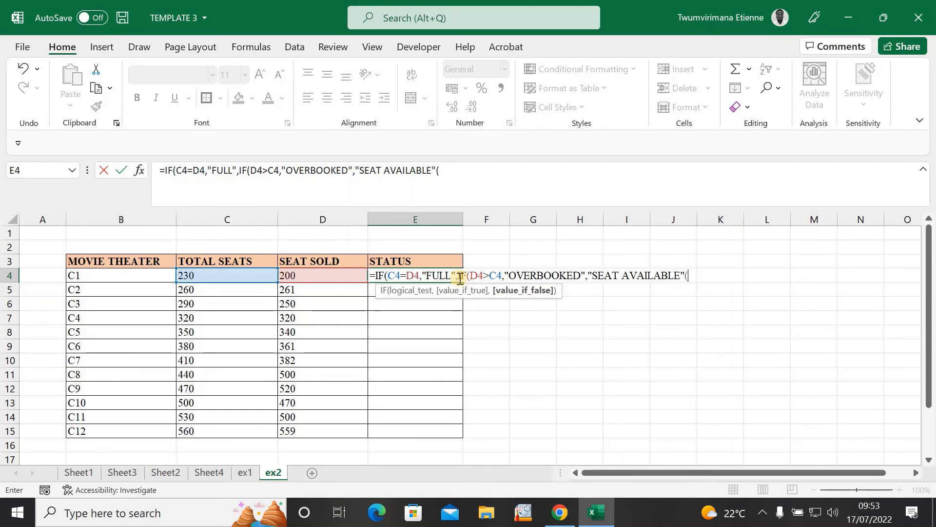
key("BackSpace")
type(")")
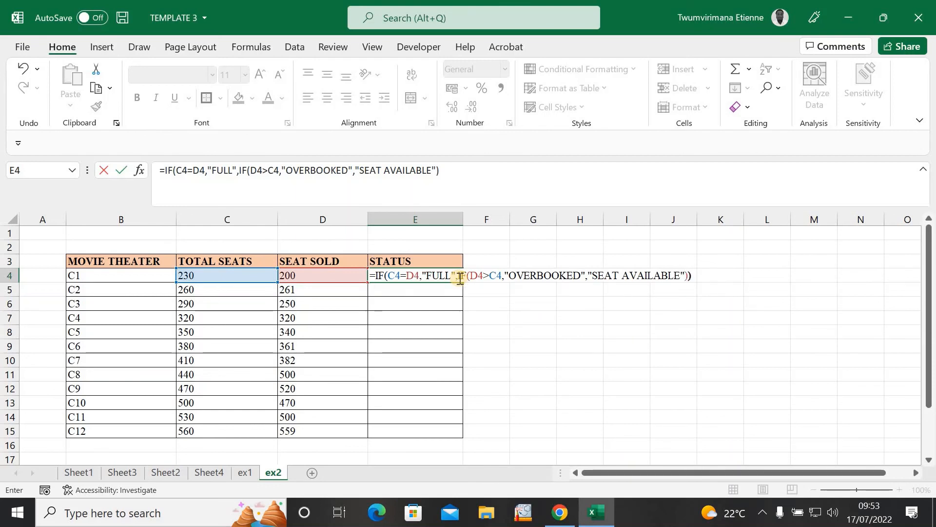
key("Return")
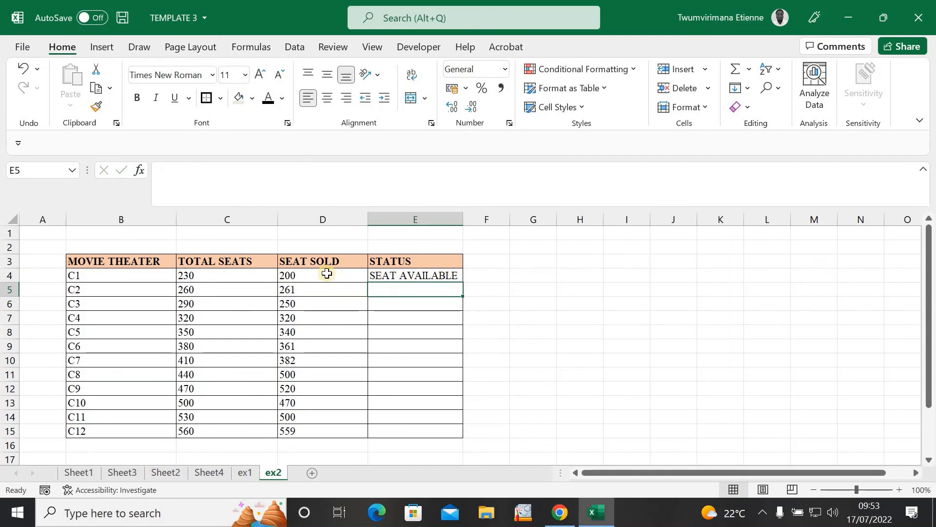
Step: Copy E4's status formula down through E15 for all twelve theaters
left_click(325, 273)
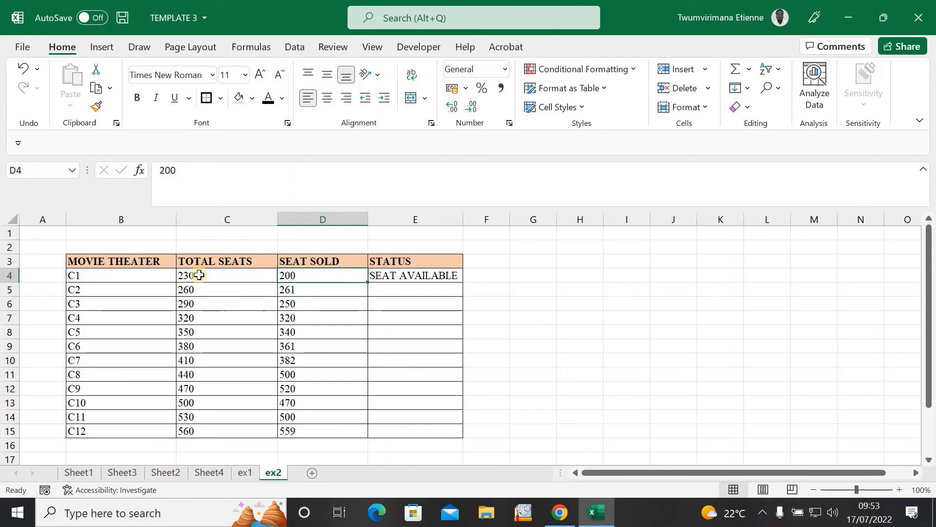
left_click(458, 278)
double_click(462, 282)
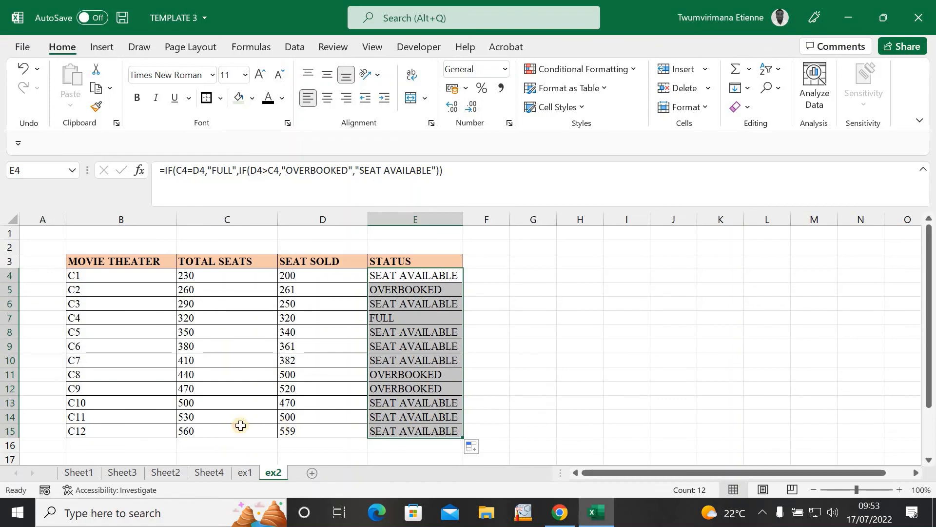
left_click(389, 417)
left_click(387, 401)
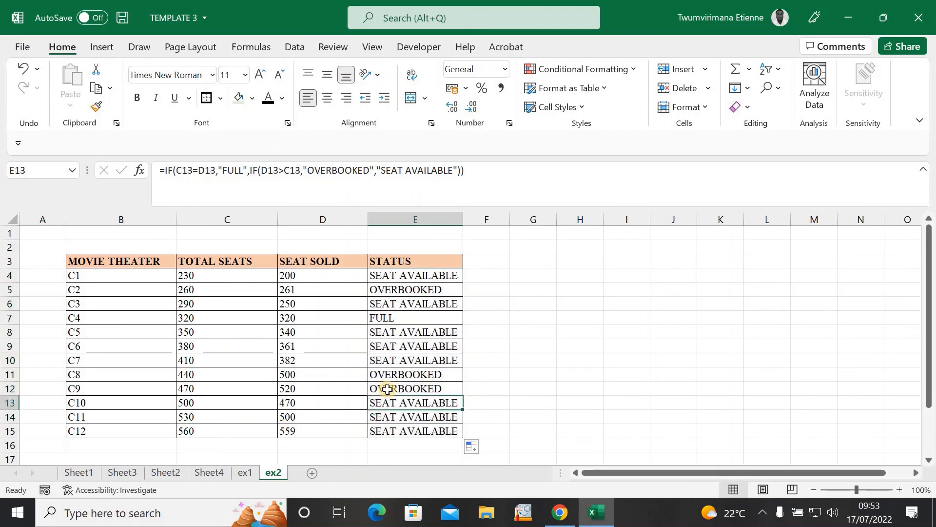
left_click(386, 389)
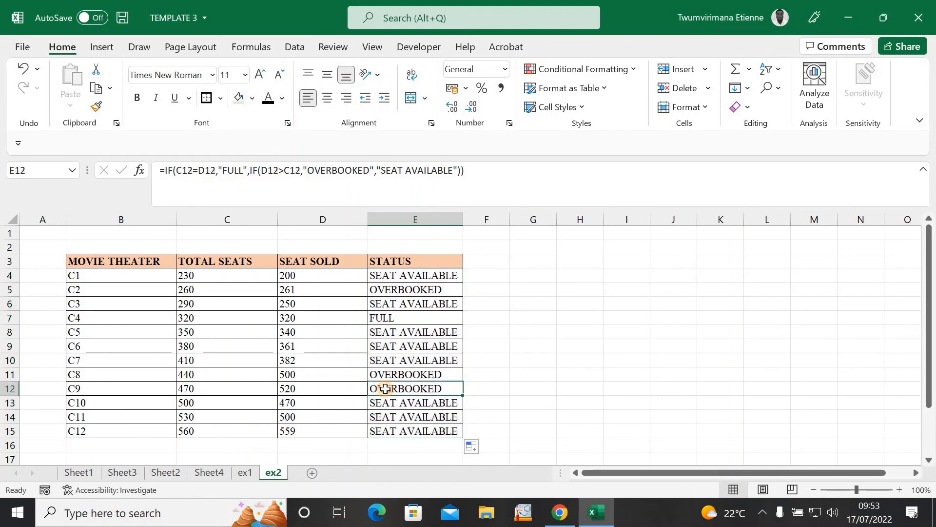
left_click(297, 388)
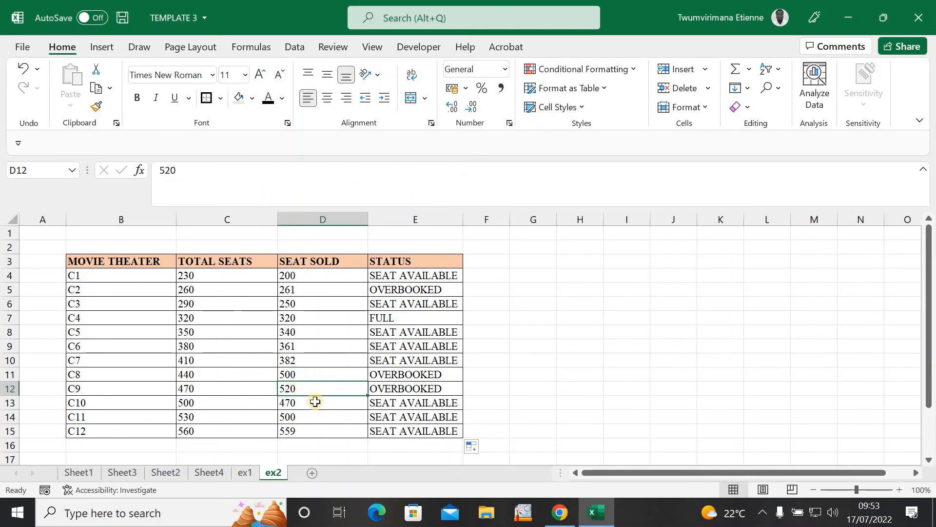
left_click(189, 390)
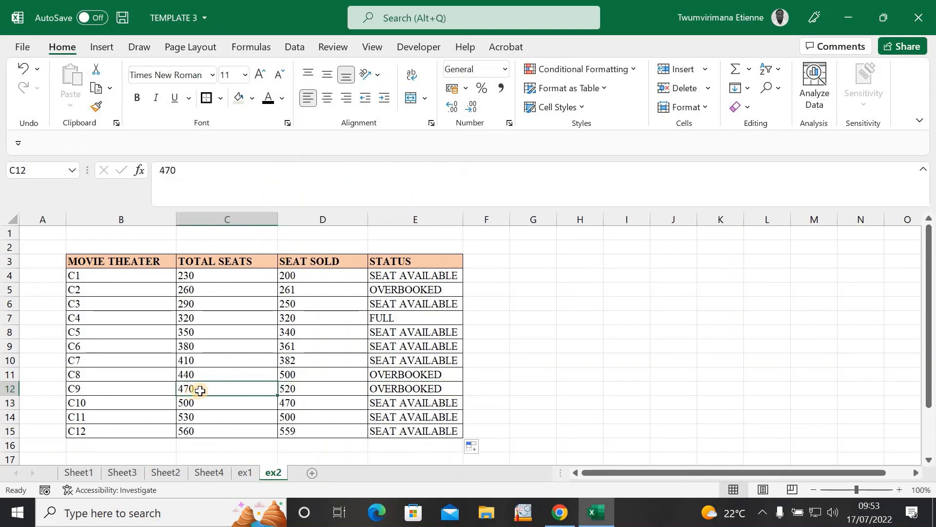
left_click(392, 377)
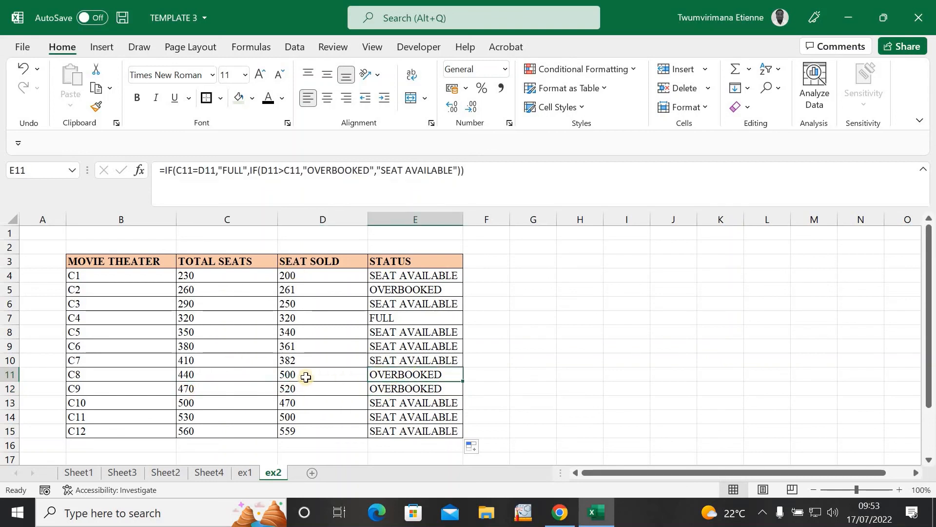
left_click(385, 349)
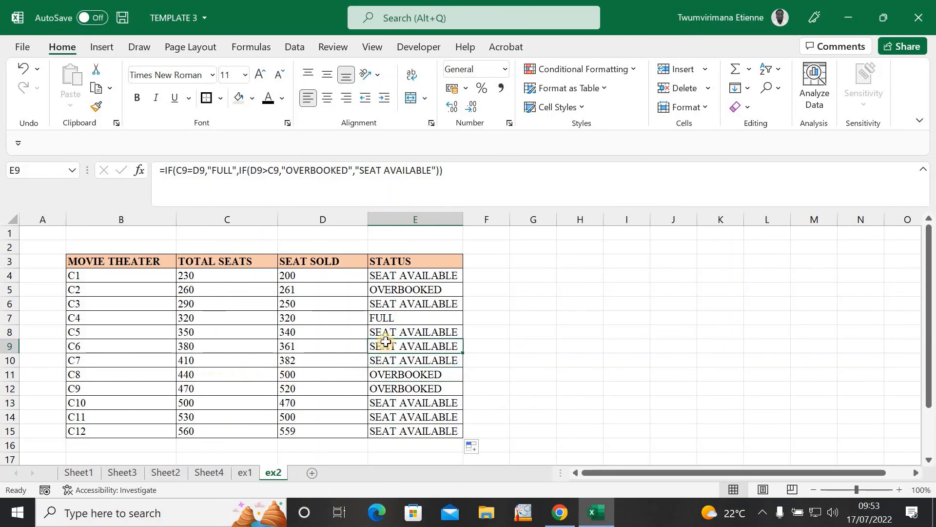
left_click(387, 329)
left_click(394, 320)
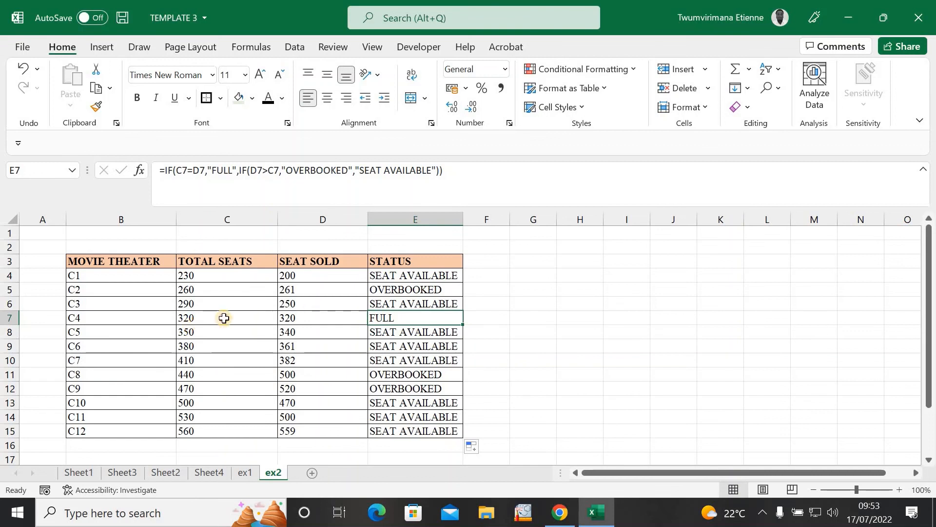
left_click(295, 318)
left_click(237, 318)
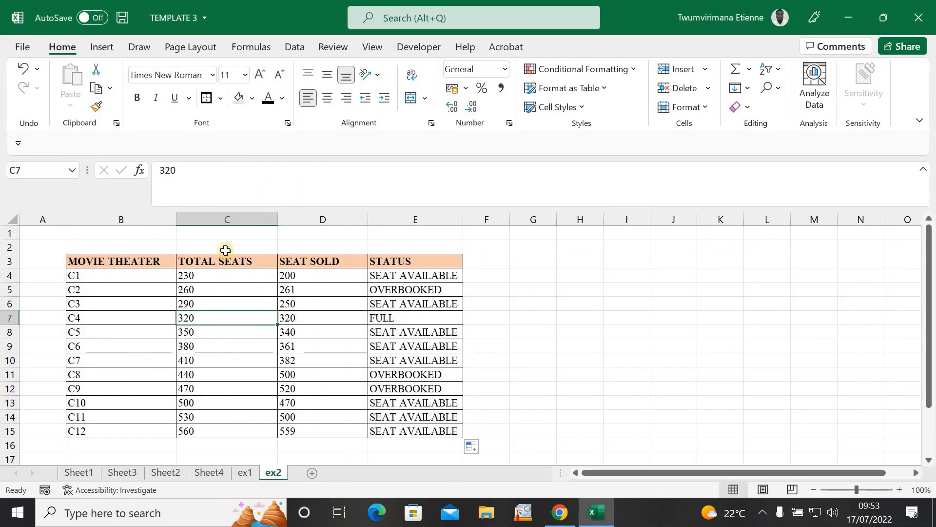
left_click(306, 321)
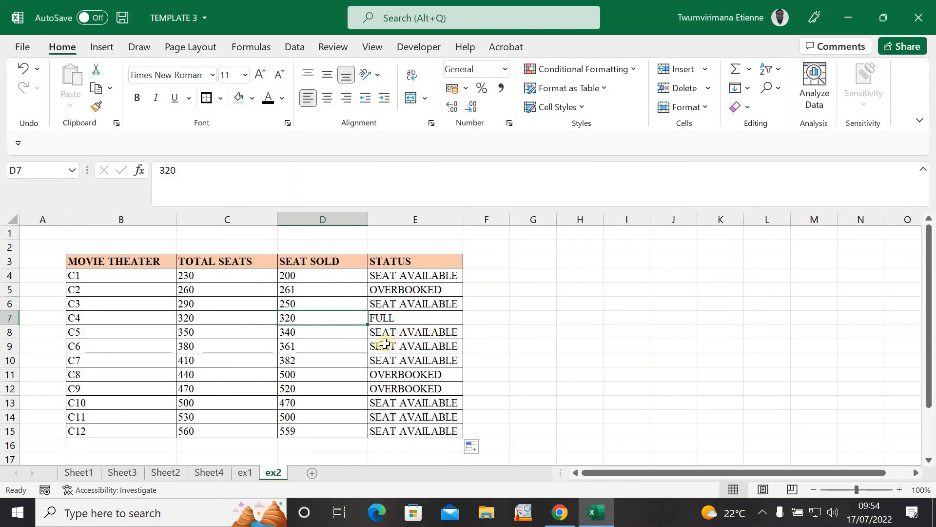
left_click(417, 321)
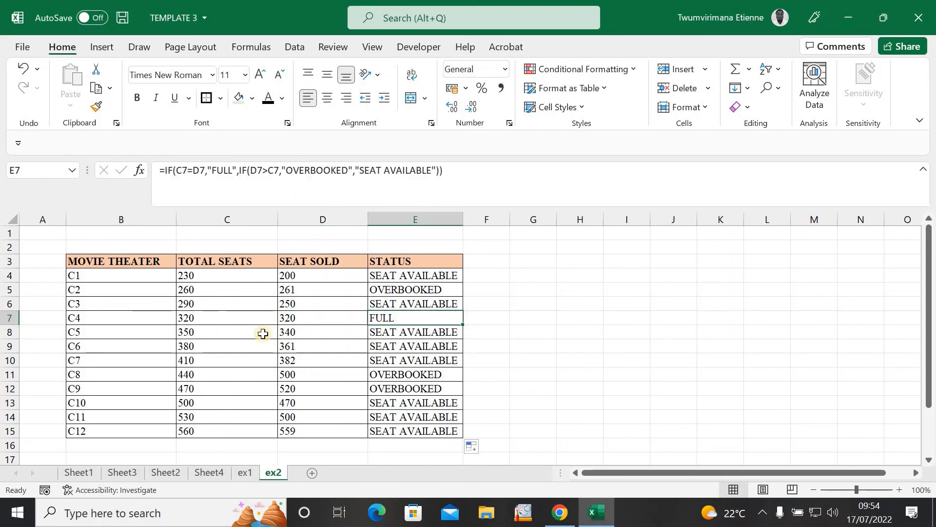
left_click(474, 342)
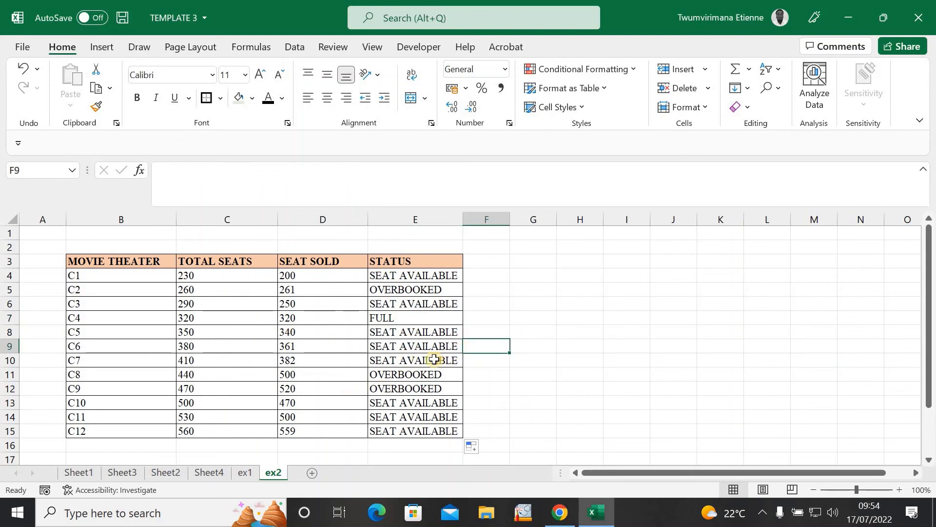
left_click(428, 332)
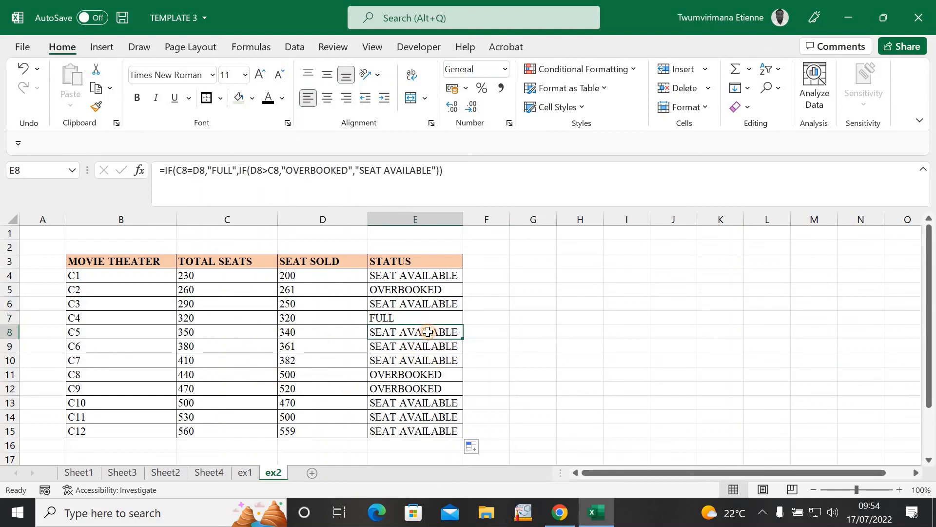
left_click(476, 349)
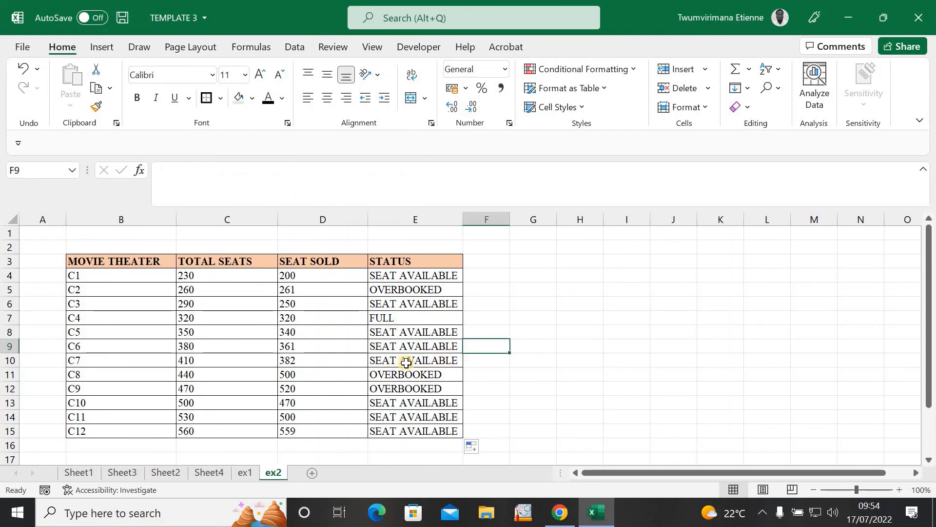
left_click(512, 360)
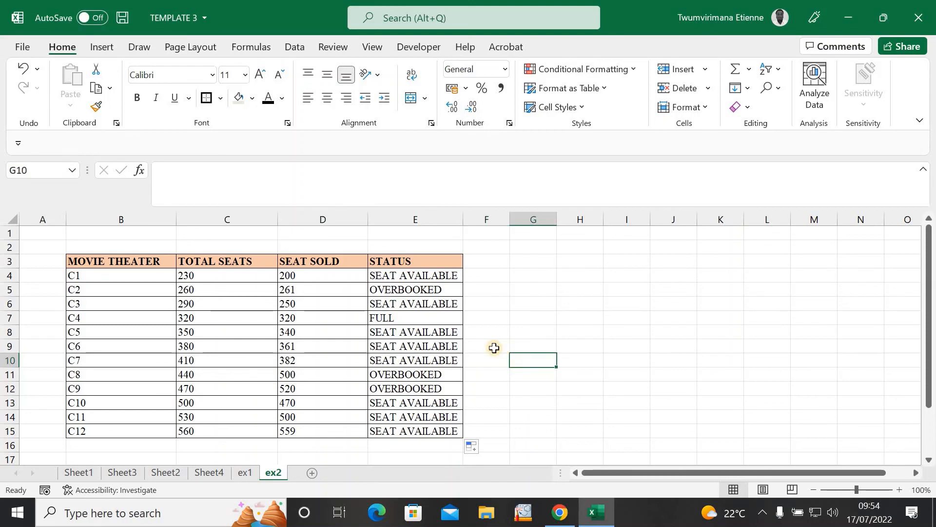
left_click(438, 335)
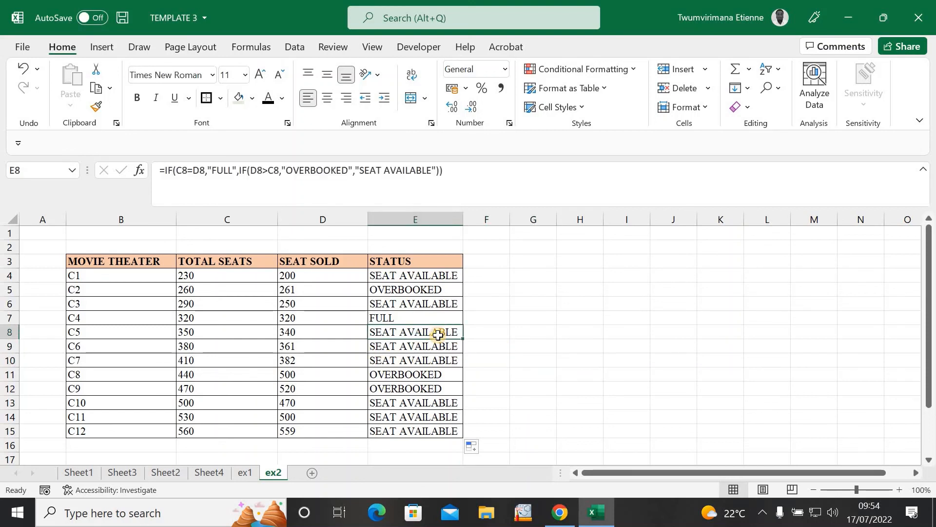